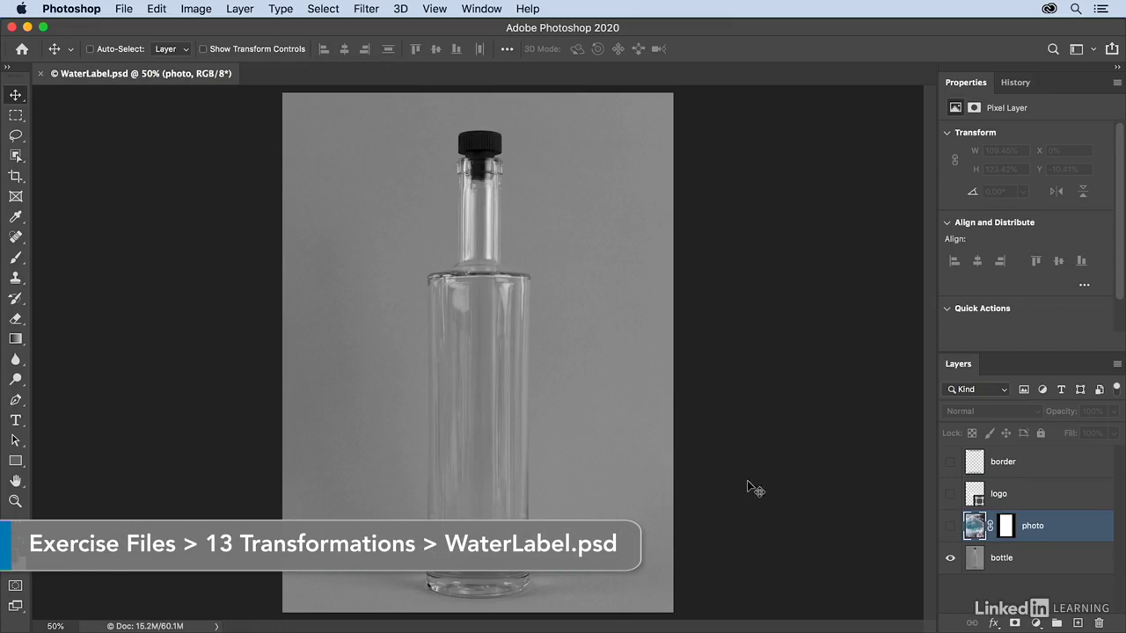
Turn on the photo, logo and border layers, then hide the border and logo again.
click(950, 526)
click(950, 493)
click(950, 462)
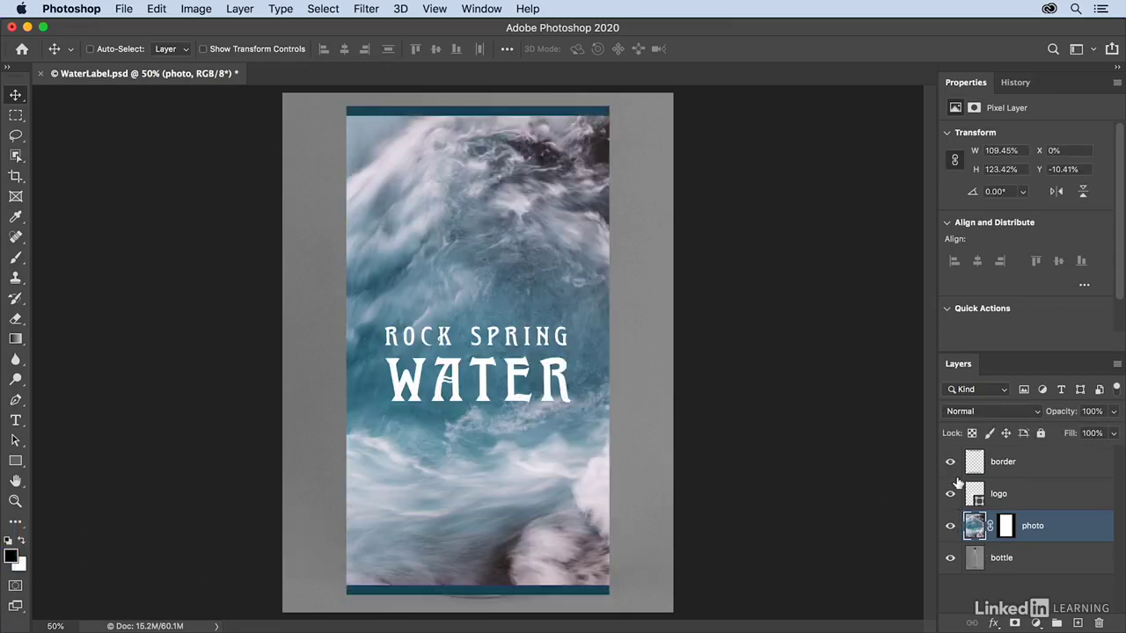
click(950, 462)
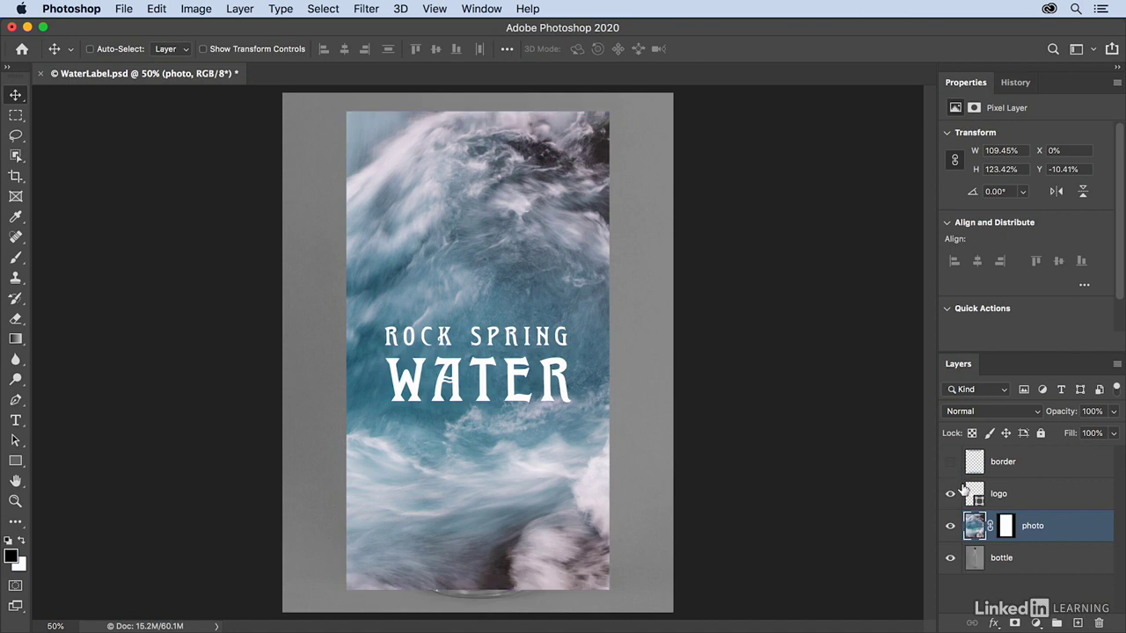
click(950, 494)
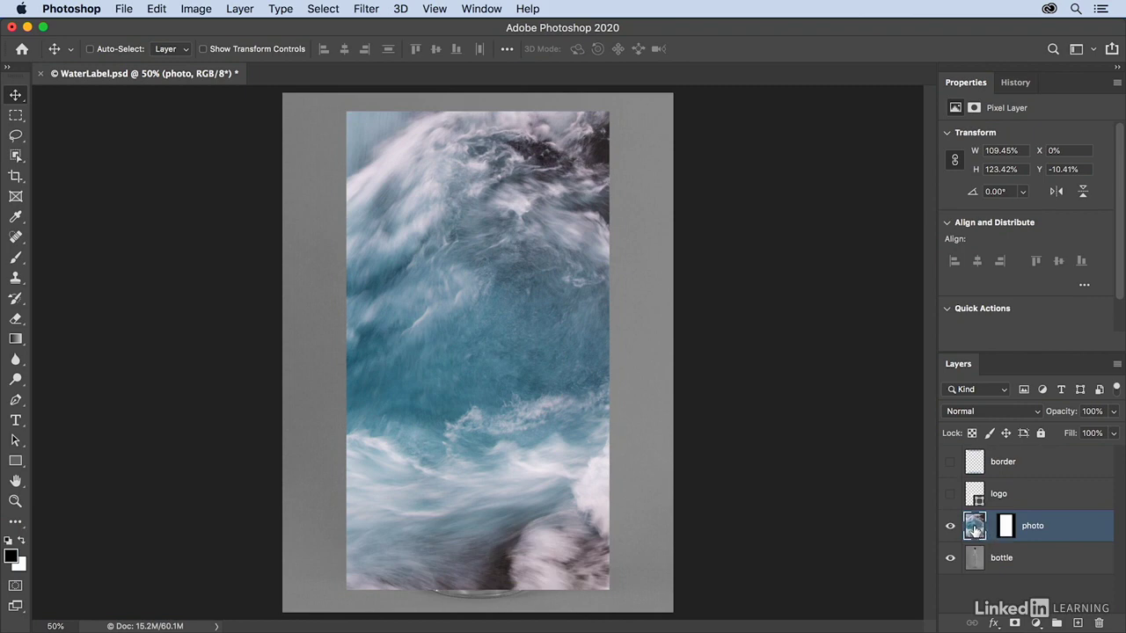
Start an Edit > Transform > Warp on the water photo and fit the document on screen.
click(158, 10)
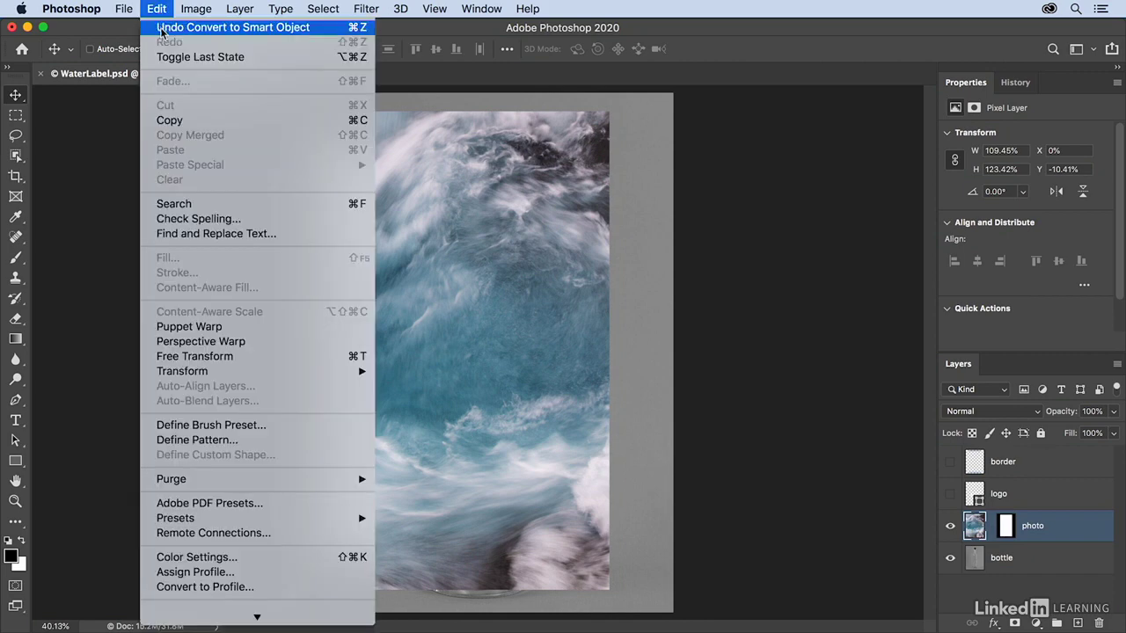
mouse_move(182, 371)
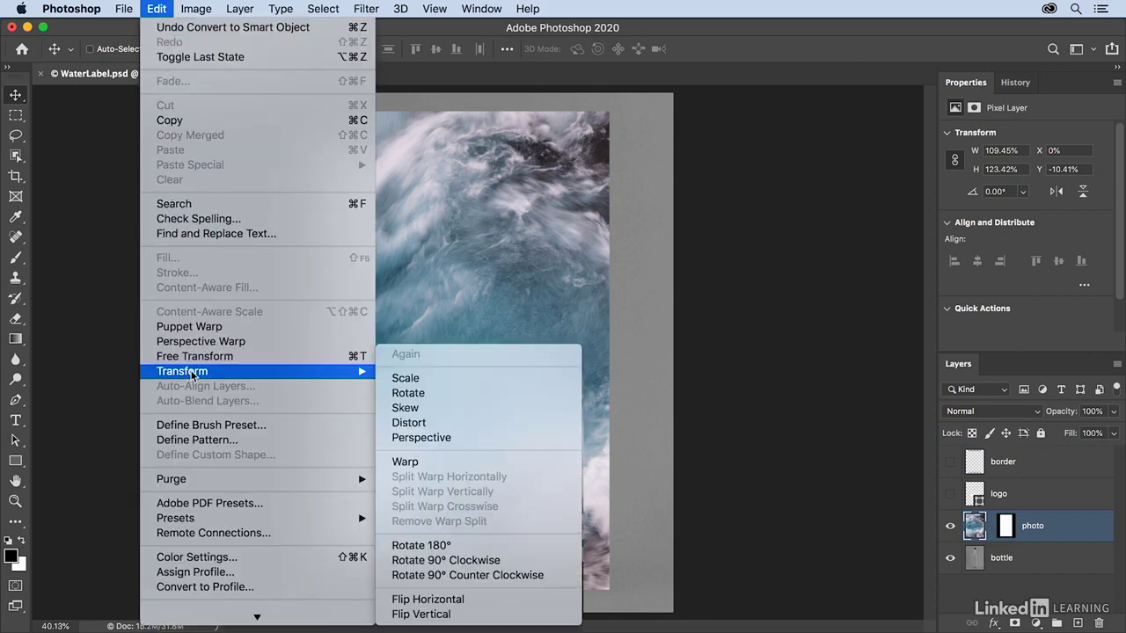
click(403, 462)
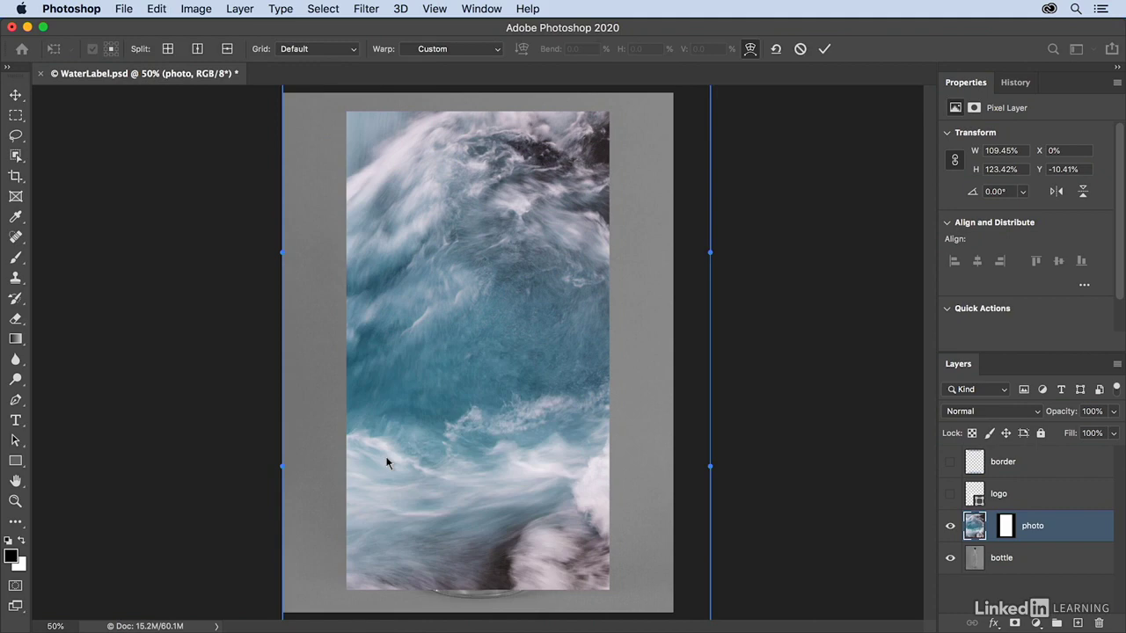
click(435, 9)
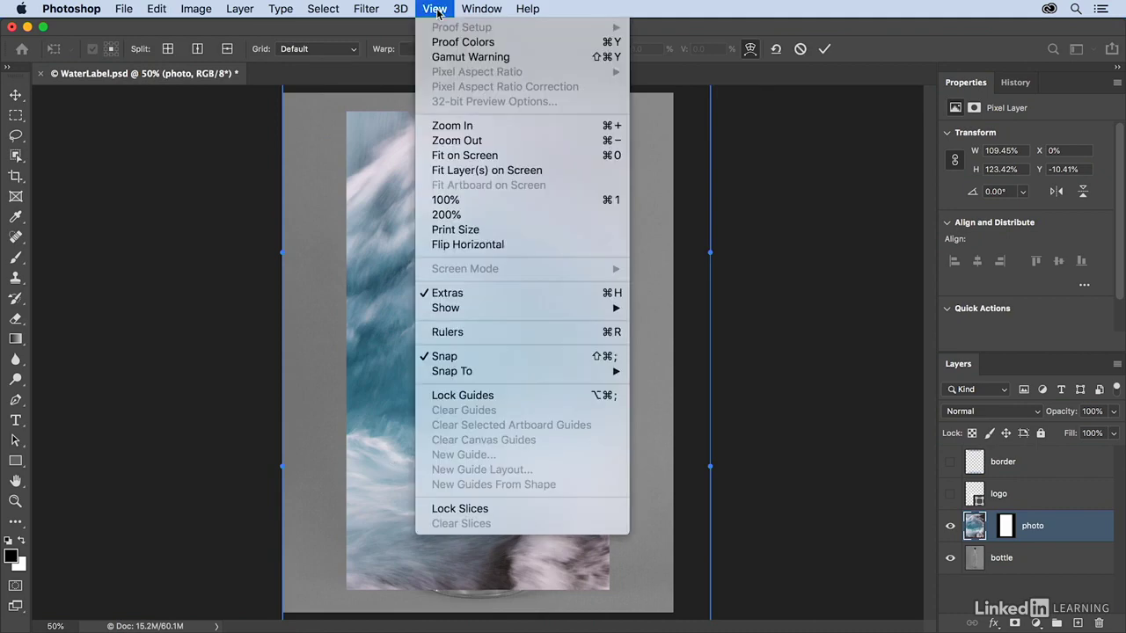
click(514, 157)
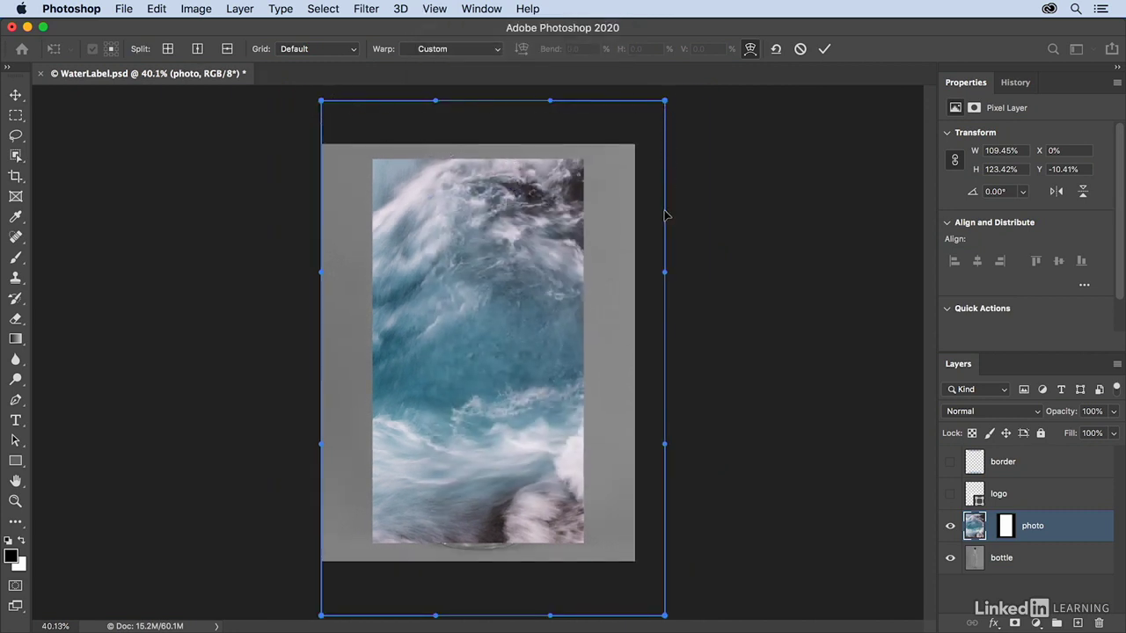
Split the warp mesh crosswise twice and bend its intersections and lines to curve the photo.
click(168, 49)
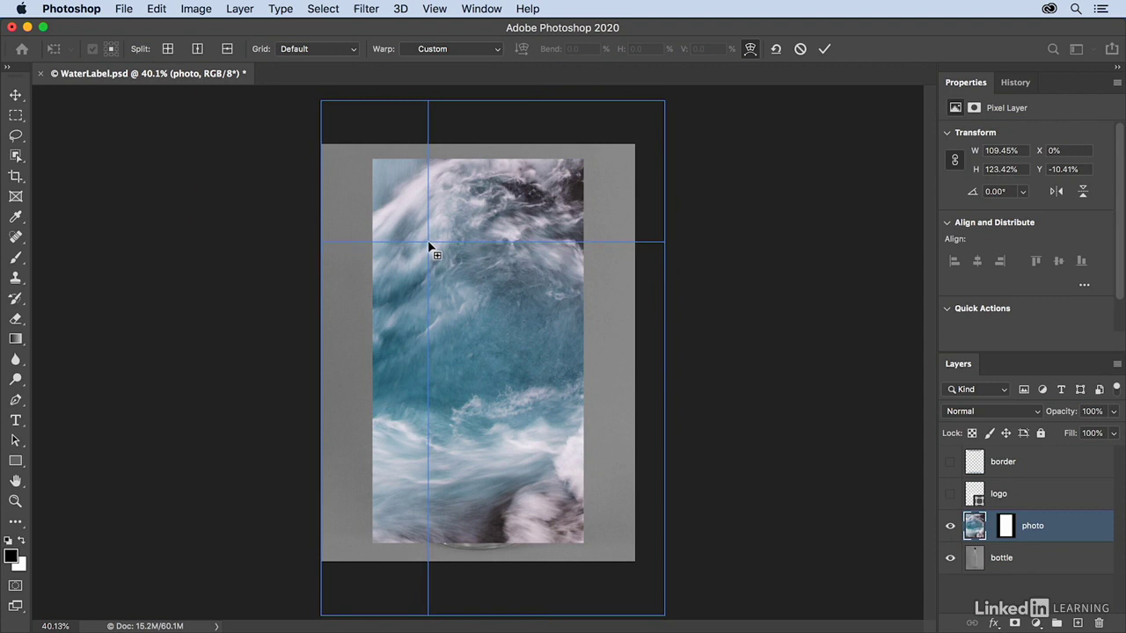
click(429, 242)
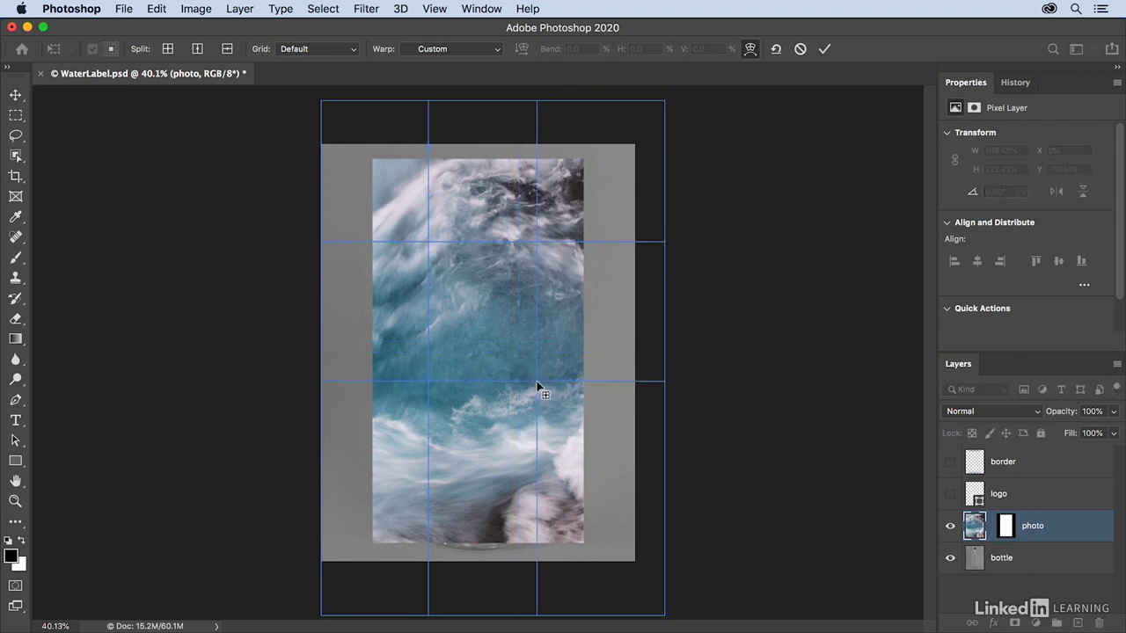
click(537, 384)
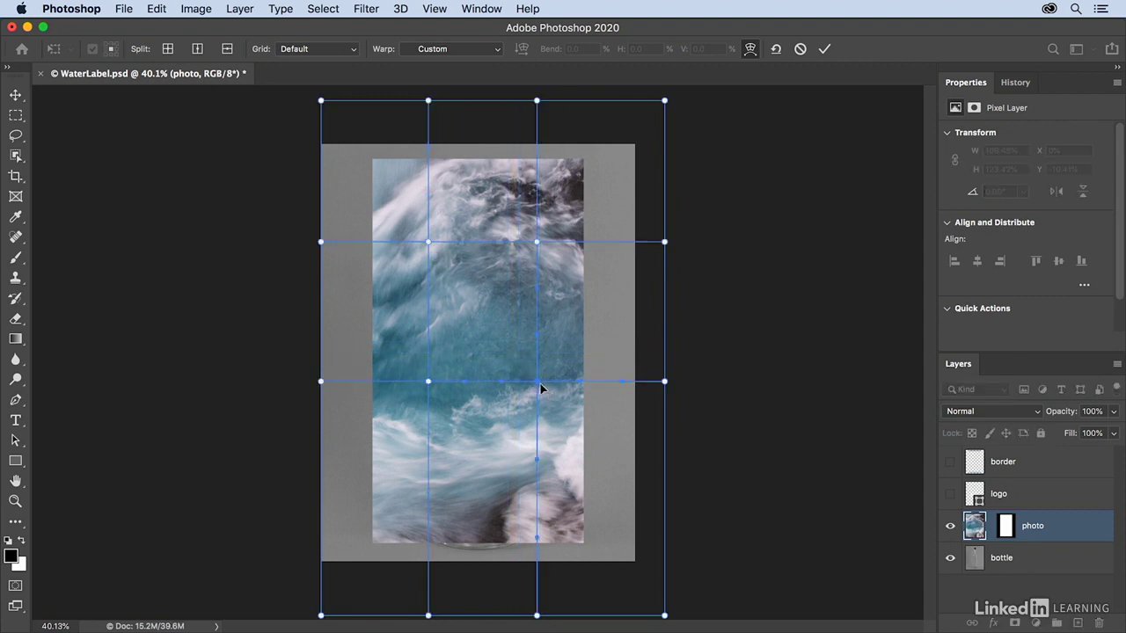
mouse_move(538, 387)
mouse_down()
mouse_move(531, 351)
mouse_move(529, 401)
mouse_up()
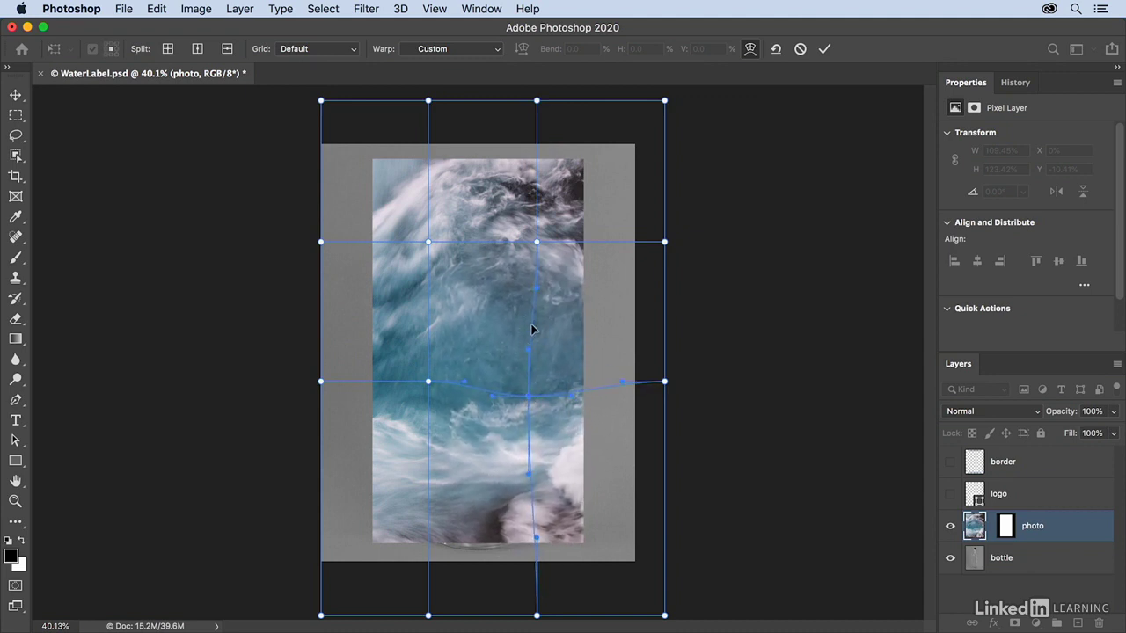
mouse_move(533, 328)
mouse_down()
mouse_move(555, 333)
mouse_move(502, 321)
mouse_up()
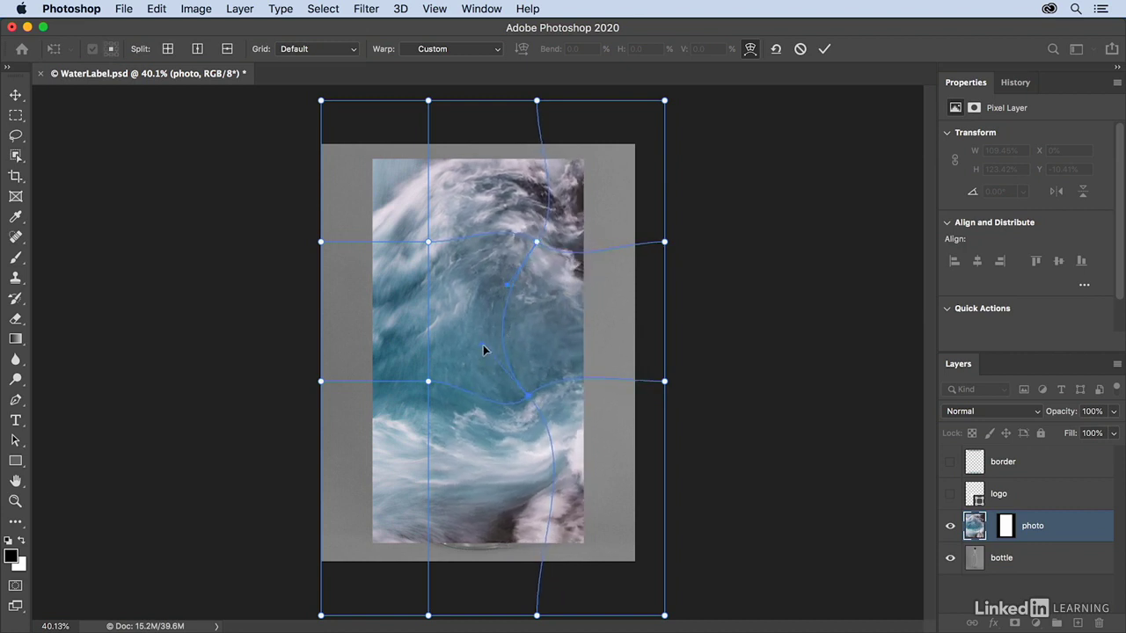
drag(483, 350, 551, 345)
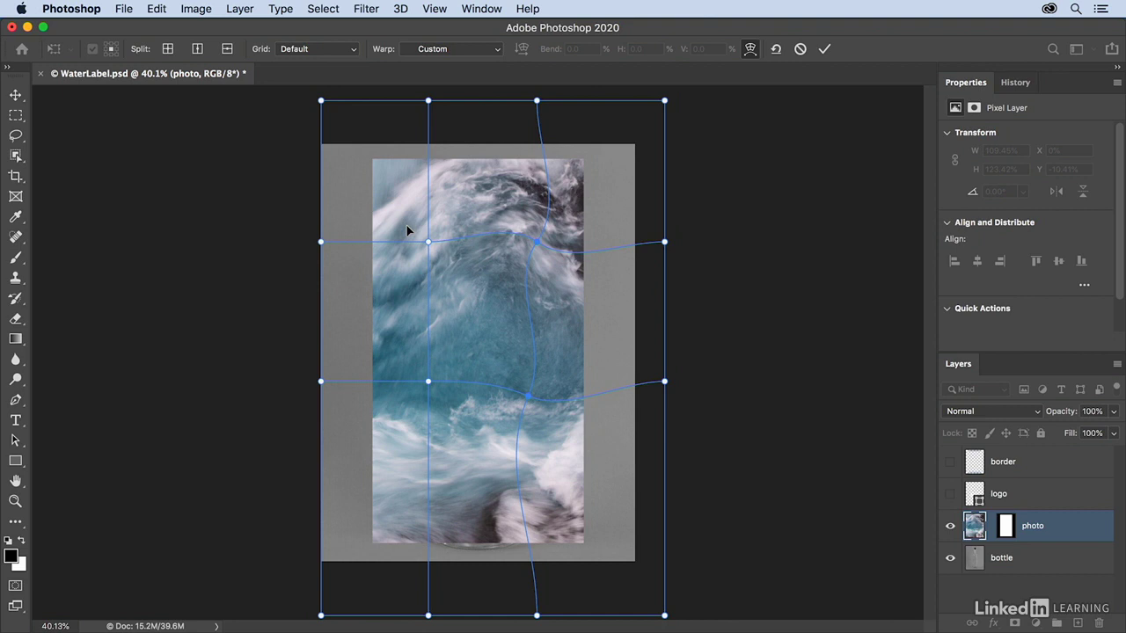
Select the two inner mesh points and shift, rotate and move them to distort the waves.
drag(449, 218, 414, 422)
drag(412, 232, 410, 230)
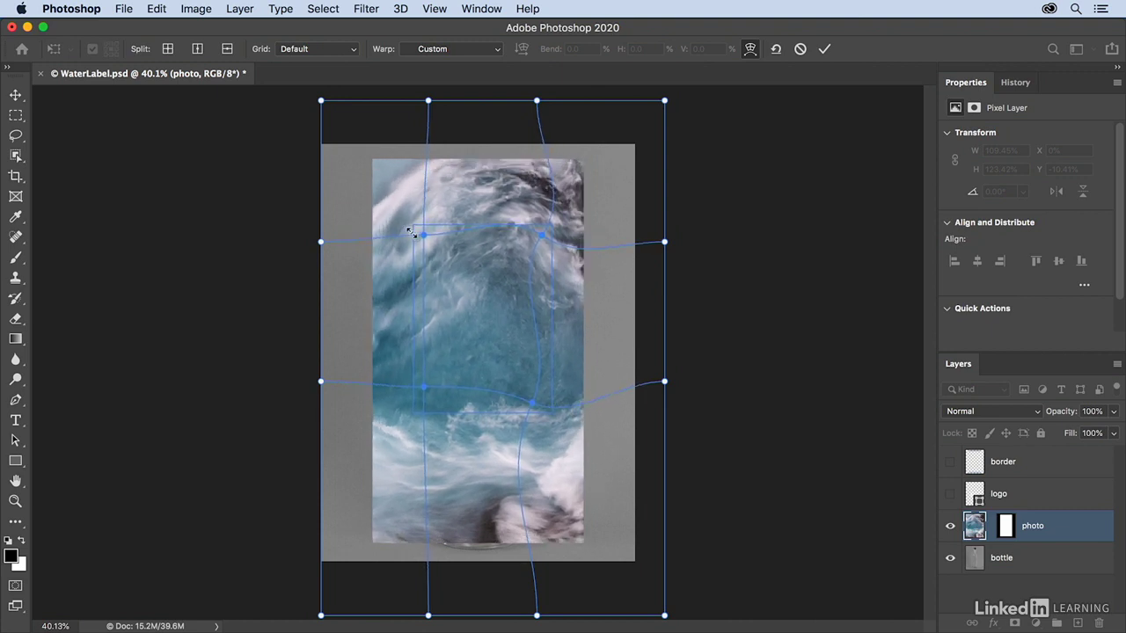
drag(412, 231, 428, 244)
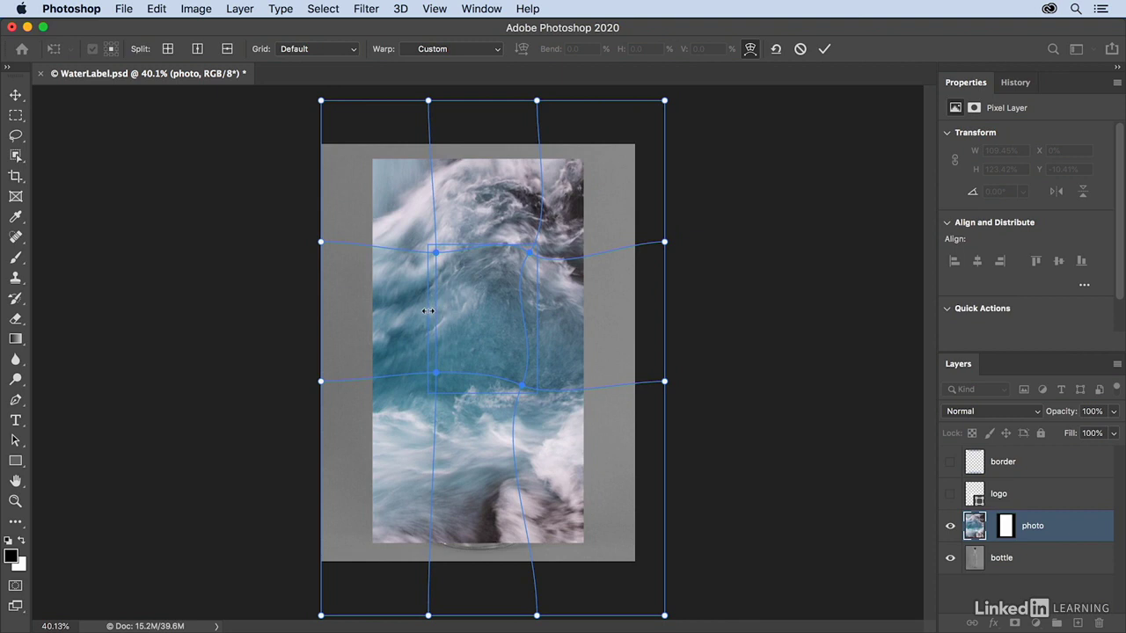
drag(427, 311, 437, 309)
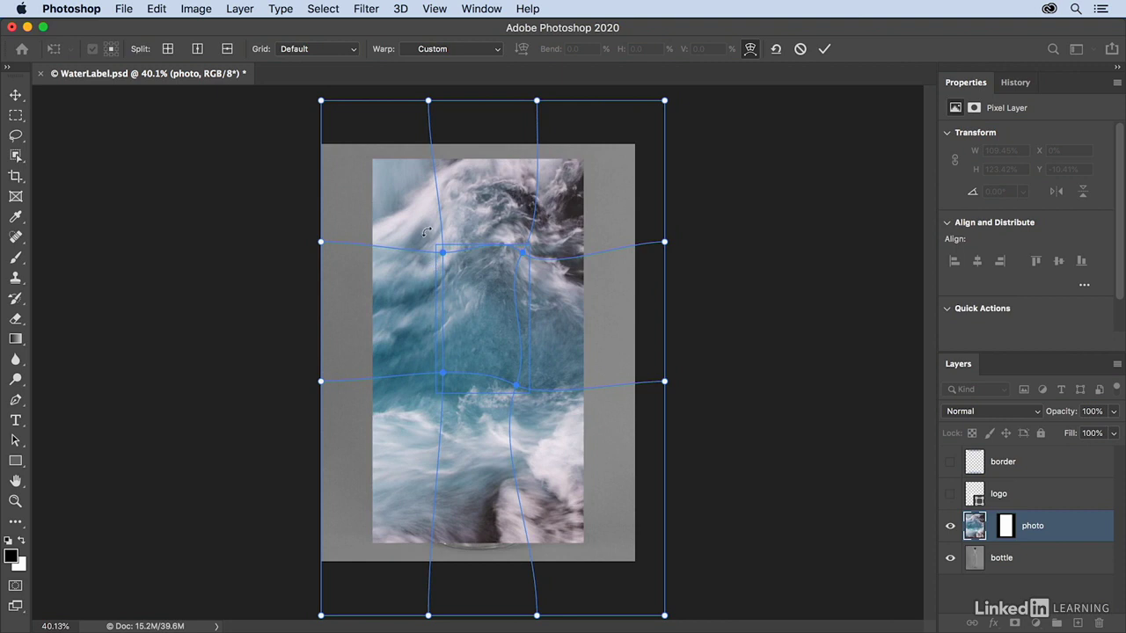
drag(425, 232, 422, 231)
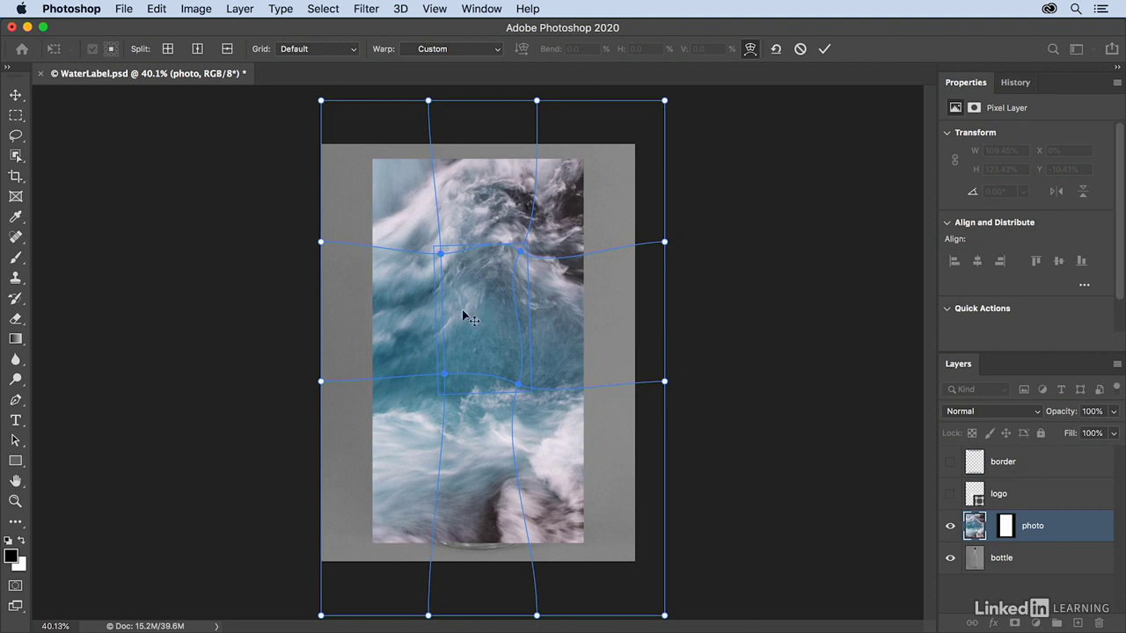
mouse_move(463, 314)
mouse_down()
mouse_move(471, 284)
mouse_move(483, 285)
mouse_up()
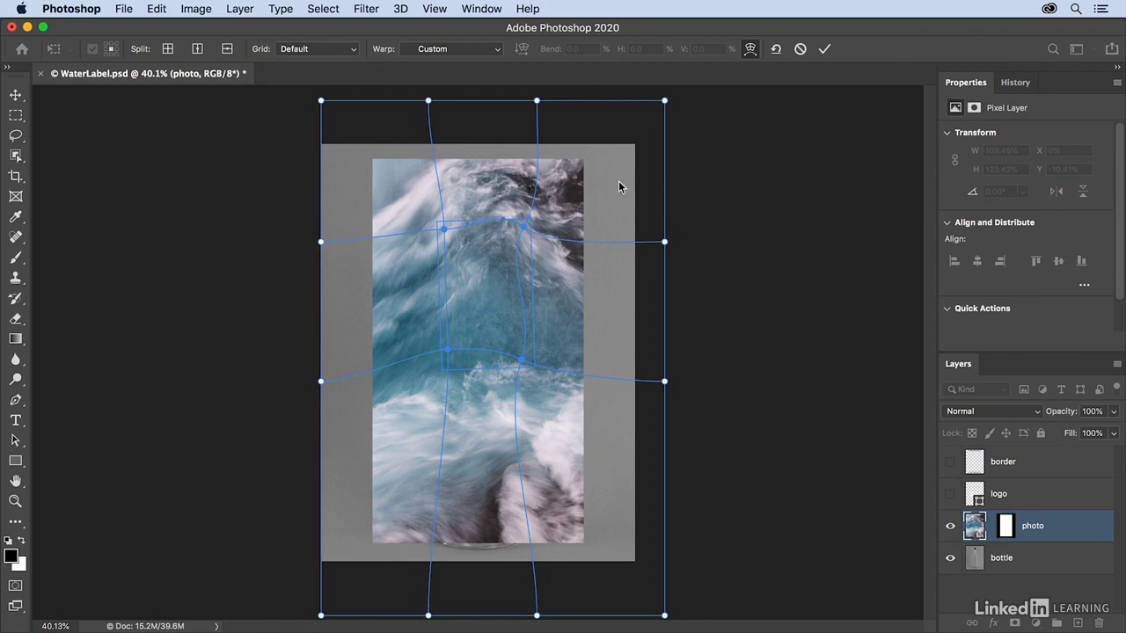
Cancel the warp, relink the photo mask, then show and select the logo and border layers.
click(800, 49)
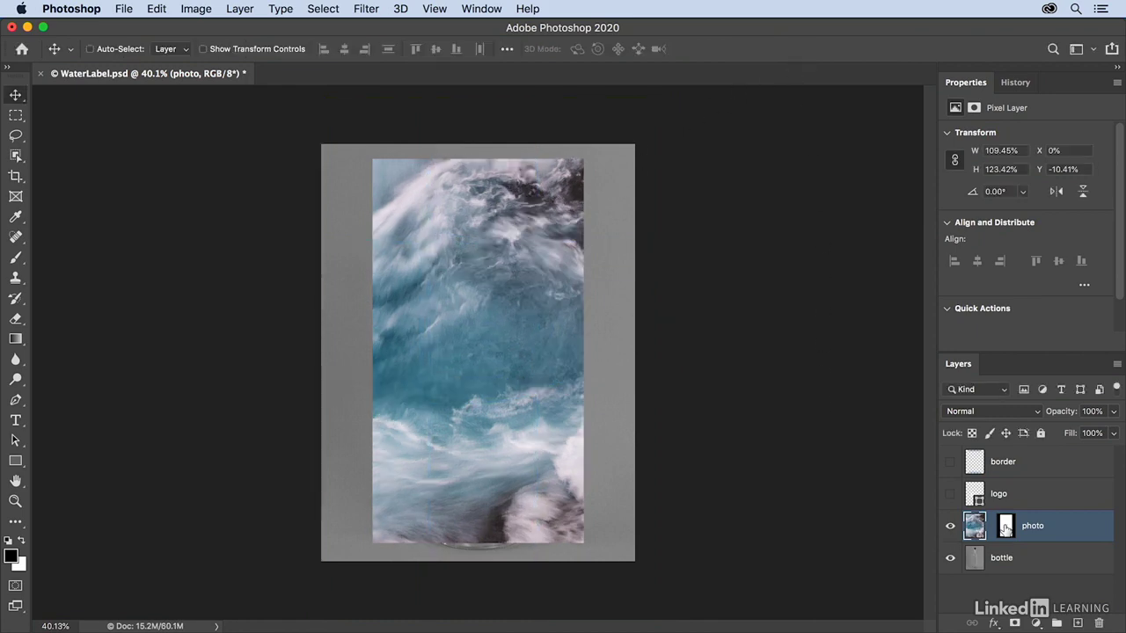
click(990, 526)
click(950, 494)
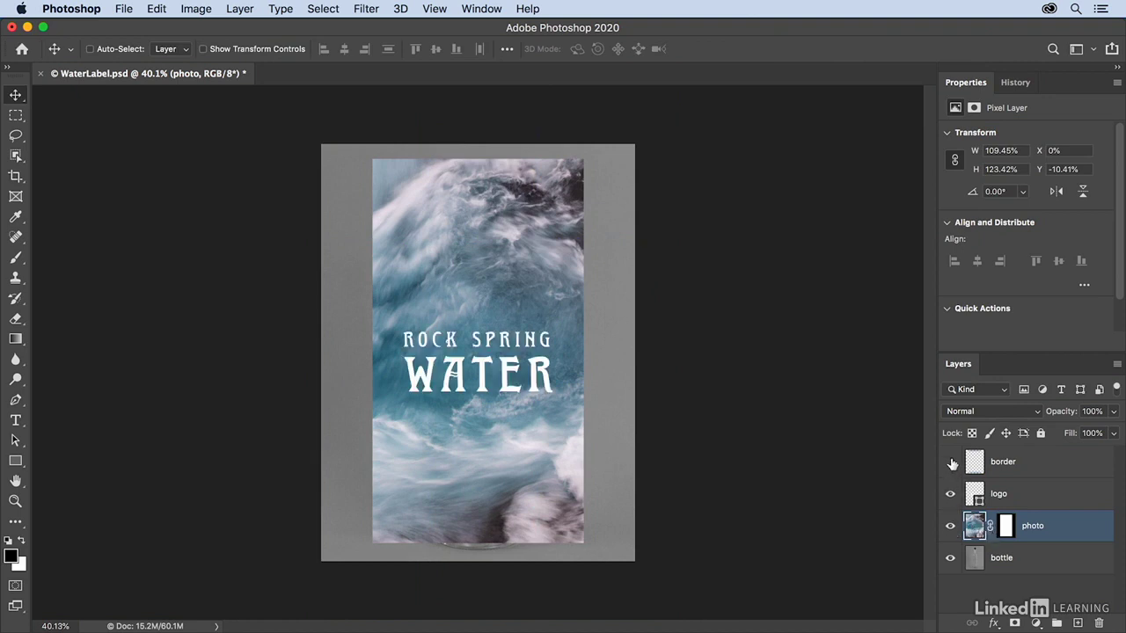
click(950, 462)
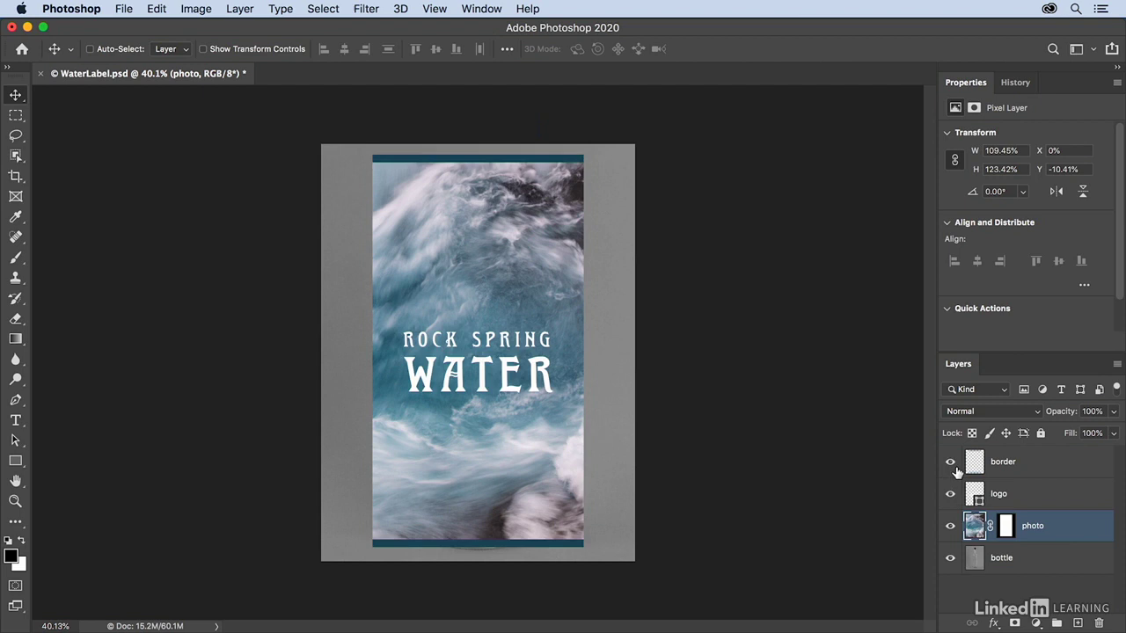
shift+click(1038, 499)
shift+click(1034, 469)
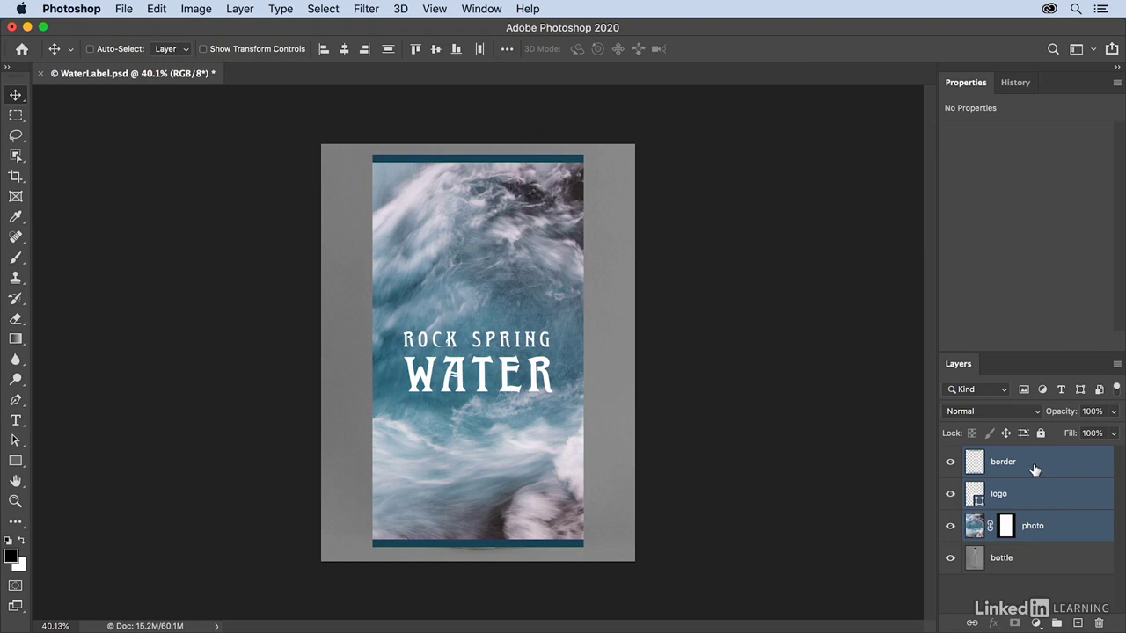
Convert the selected photo, logo and border layers into one embedded smart object.
right_click(1043, 467)
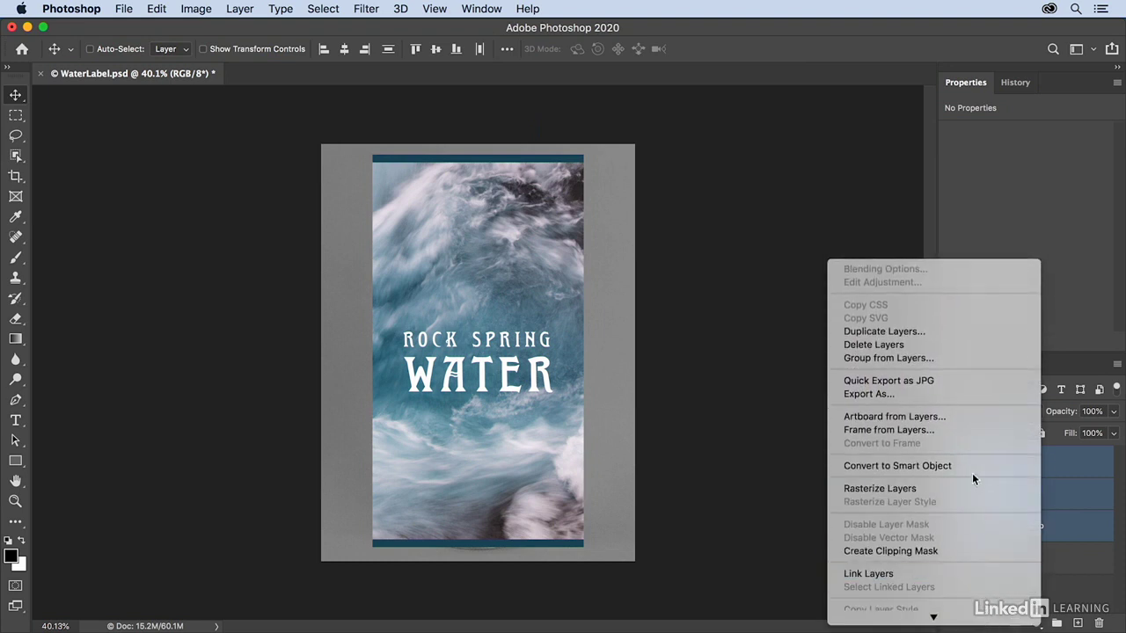
click(972, 466)
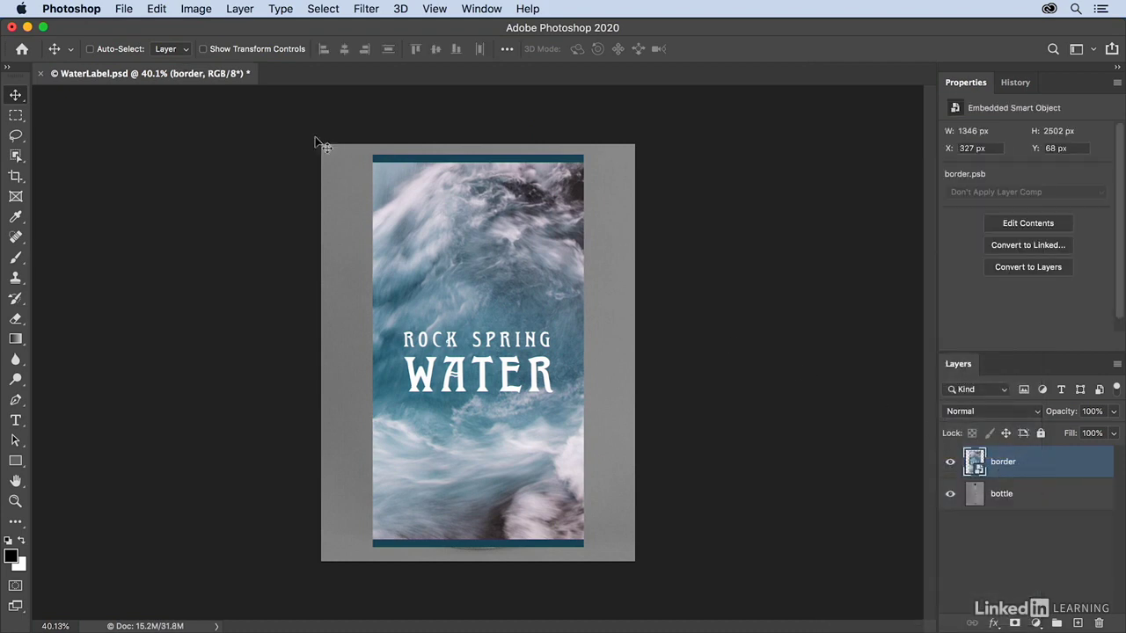
Free-transform the label smart object, shrinking it and moving it onto the bottle's centre.
click(158, 10)
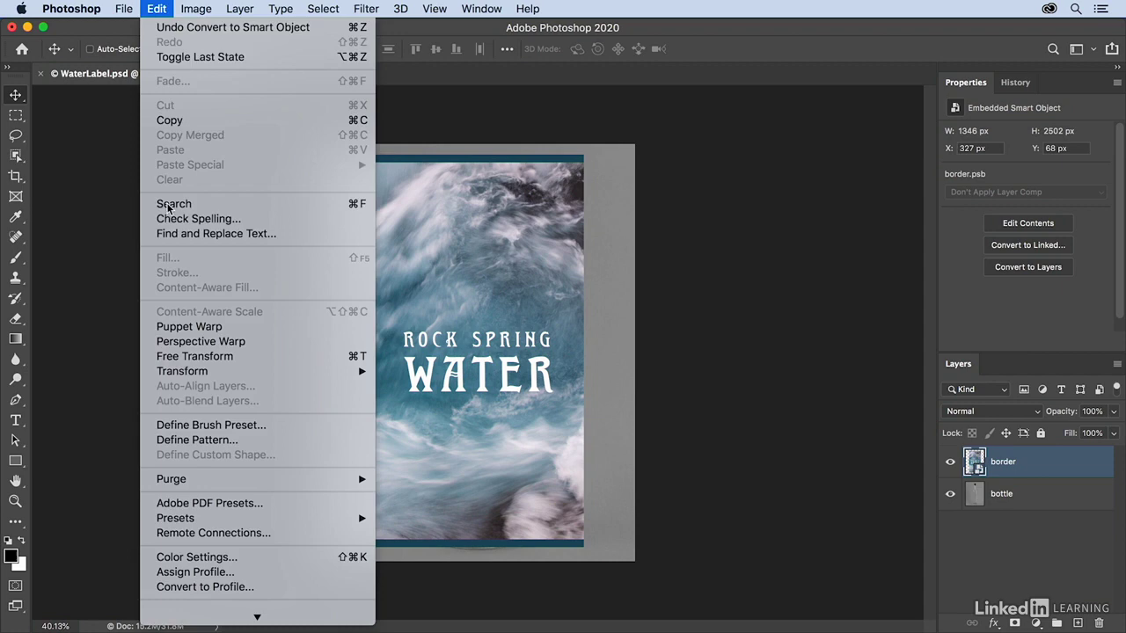
mouse_move(182, 372)
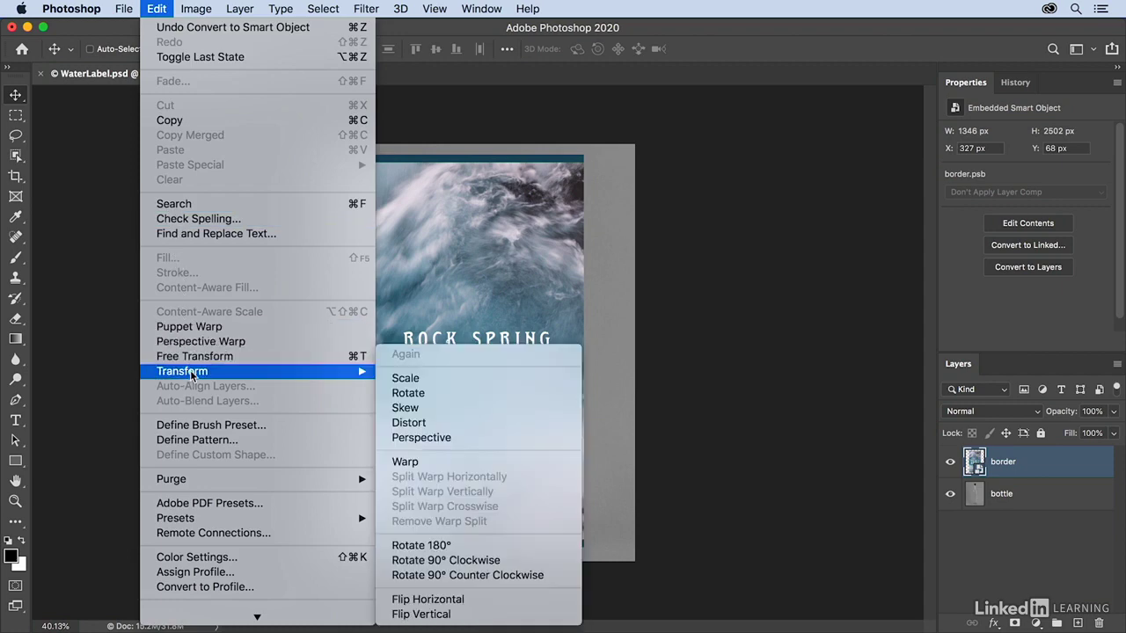
click(427, 380)
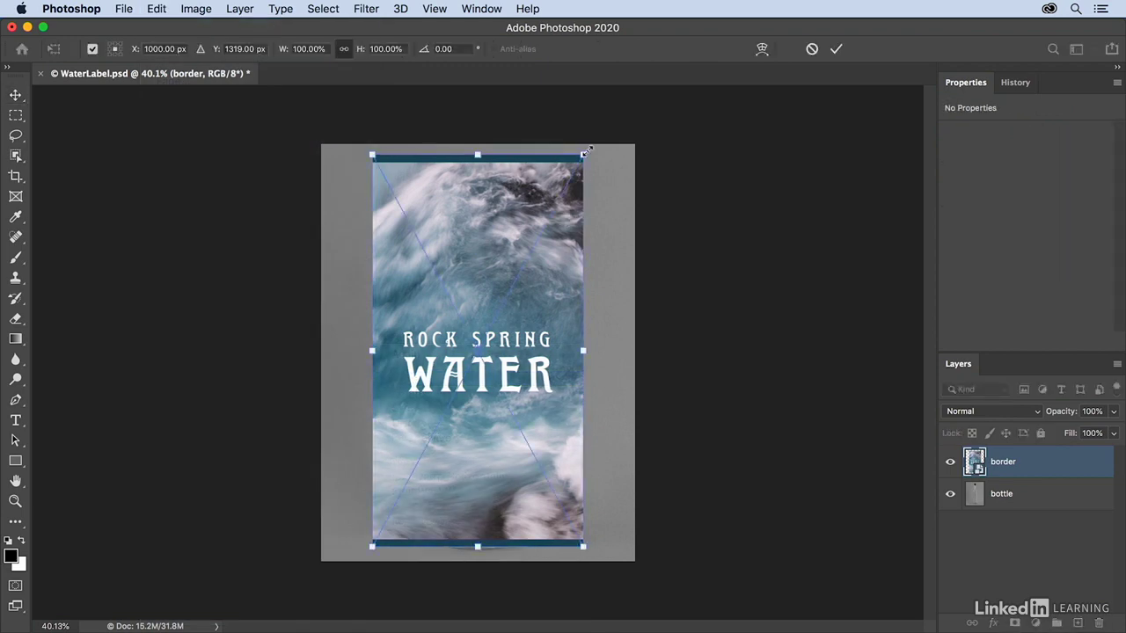
drag(583, 155, 475, 411)
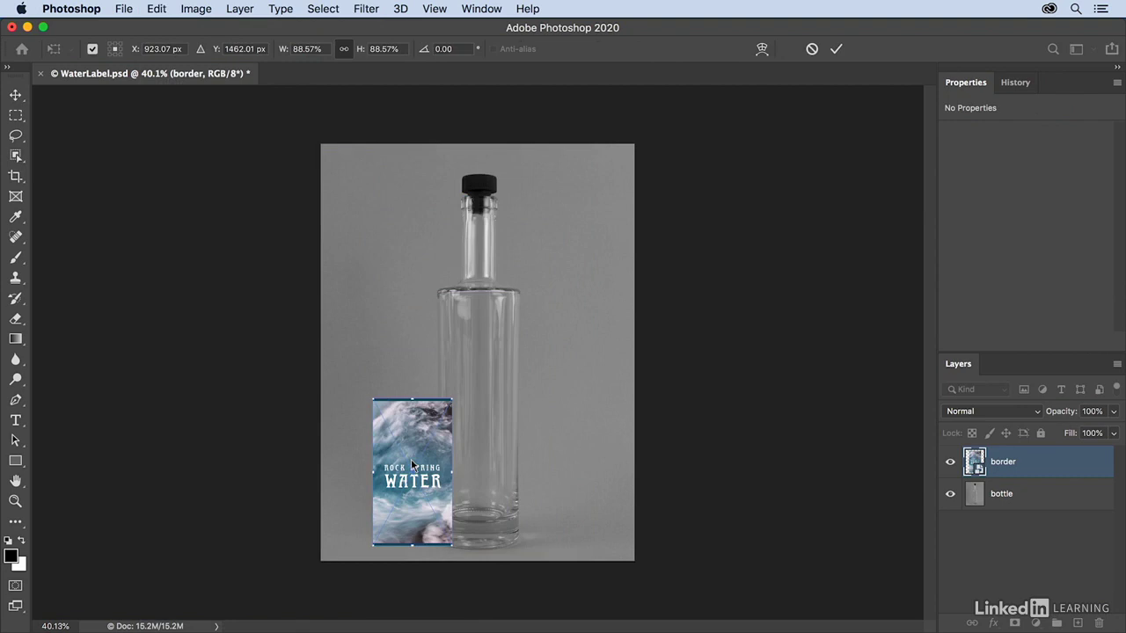
mouse_move(411, 459)
mouse_down()
mouse_move(416, 433)
mouse_move(475, 388)
mouse_up()
Fine-tune the label to the bottle's width, about 38%, and seat it on the bottle body.
key(super+plus)
key(super+plus)
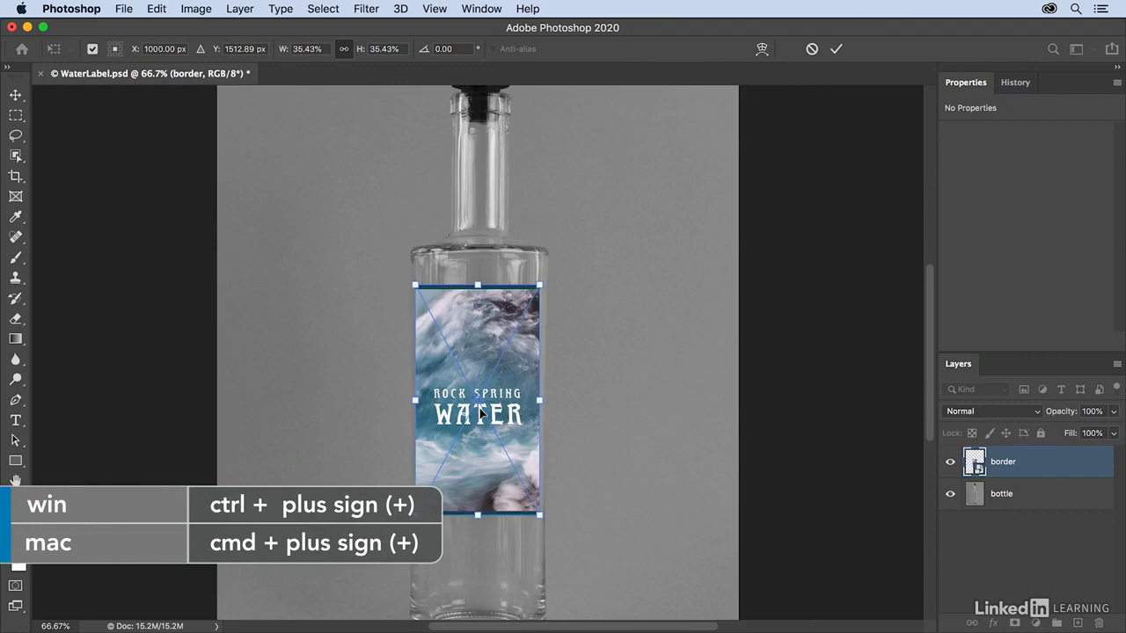
key(super+plus)
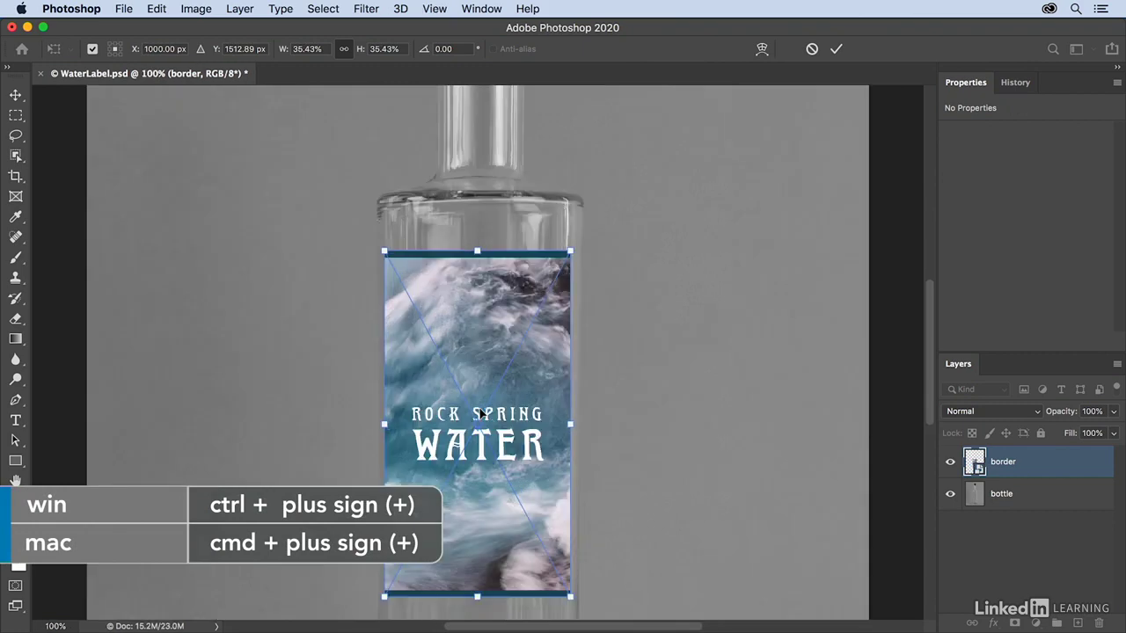
key(super+plus)
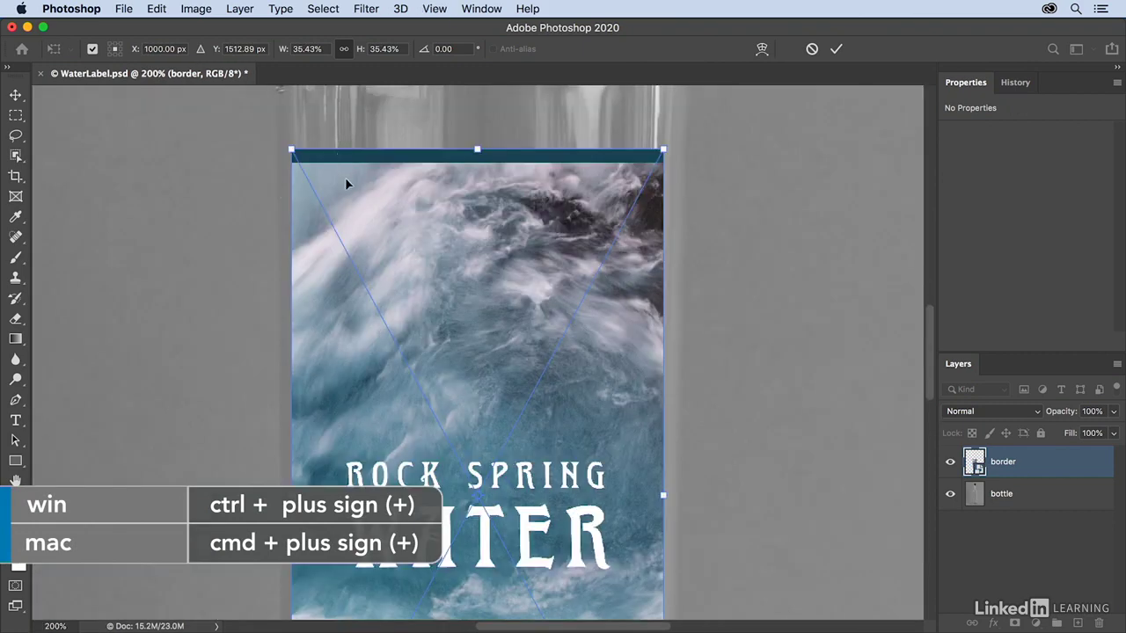
drag(345, 184, 333, 186)
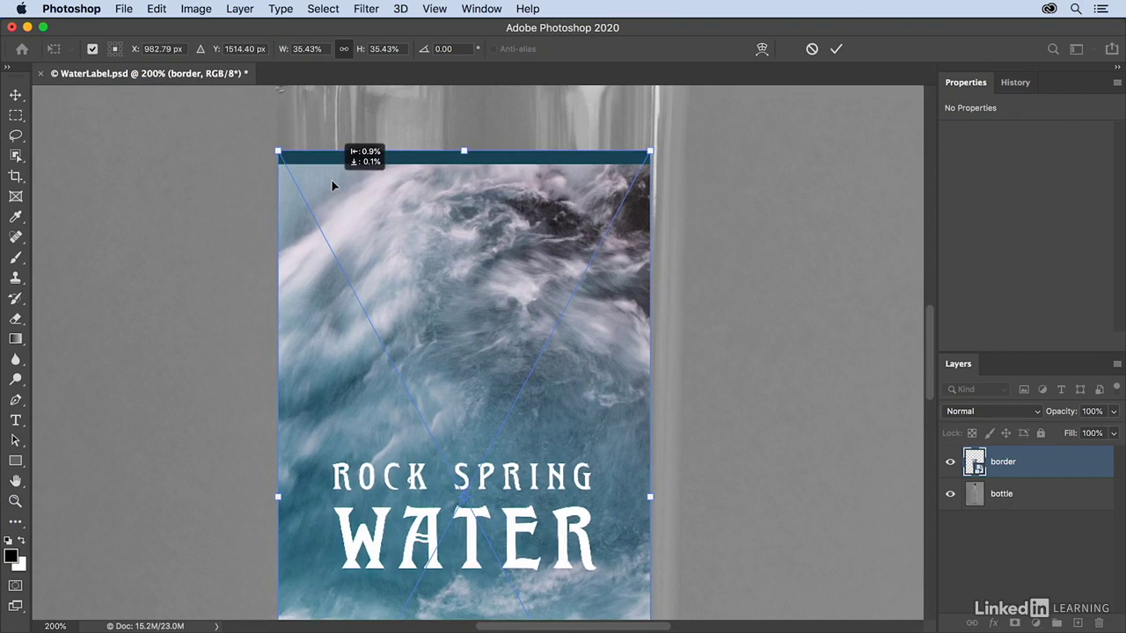
drag(650, 151, 740, 115)
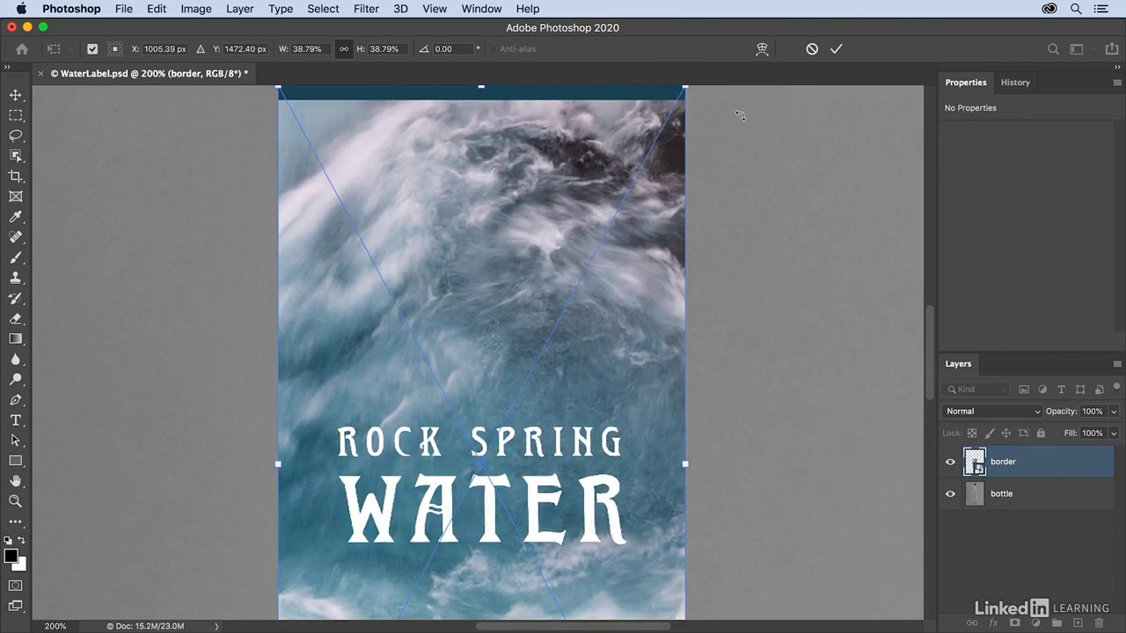
key(super+minus)
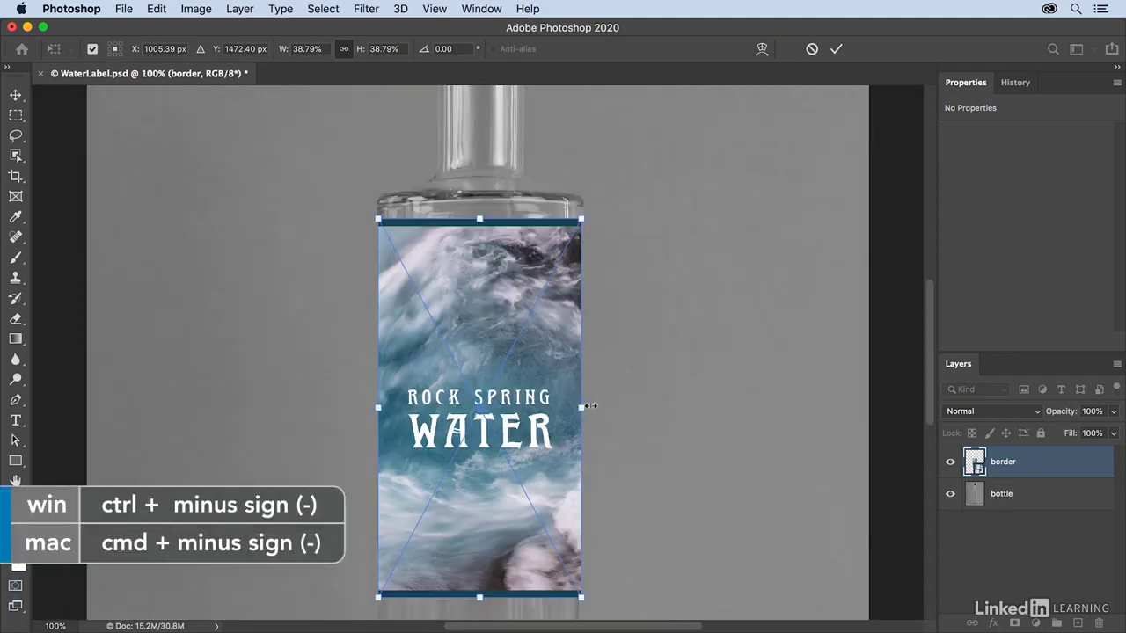
drag(653, 397, 654, 327)
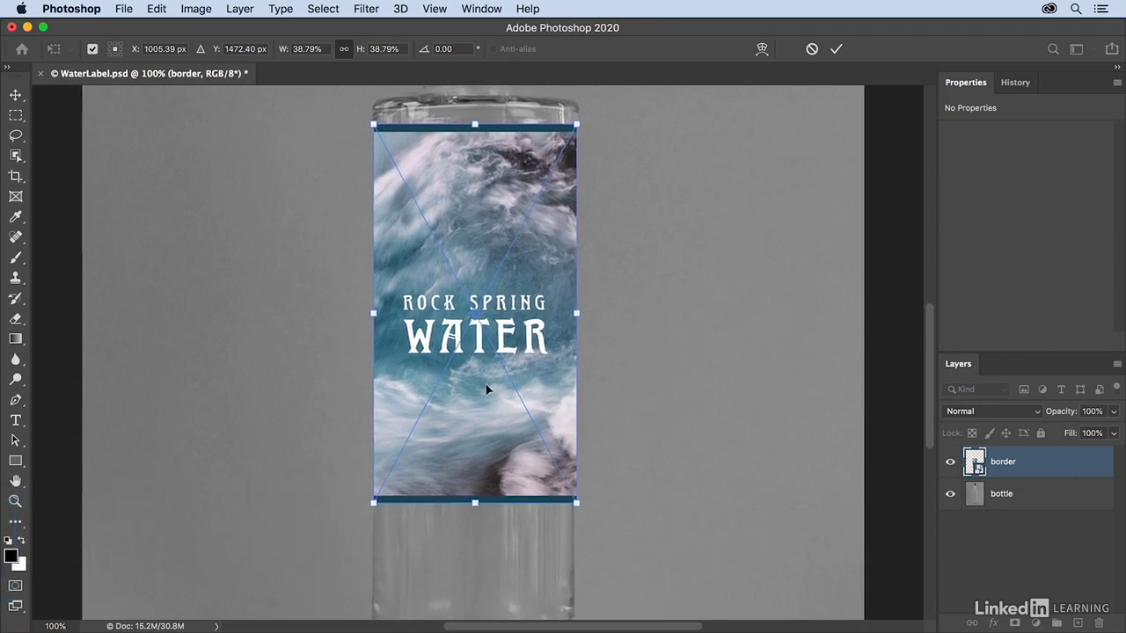
drag(487, 389, 492, 467)
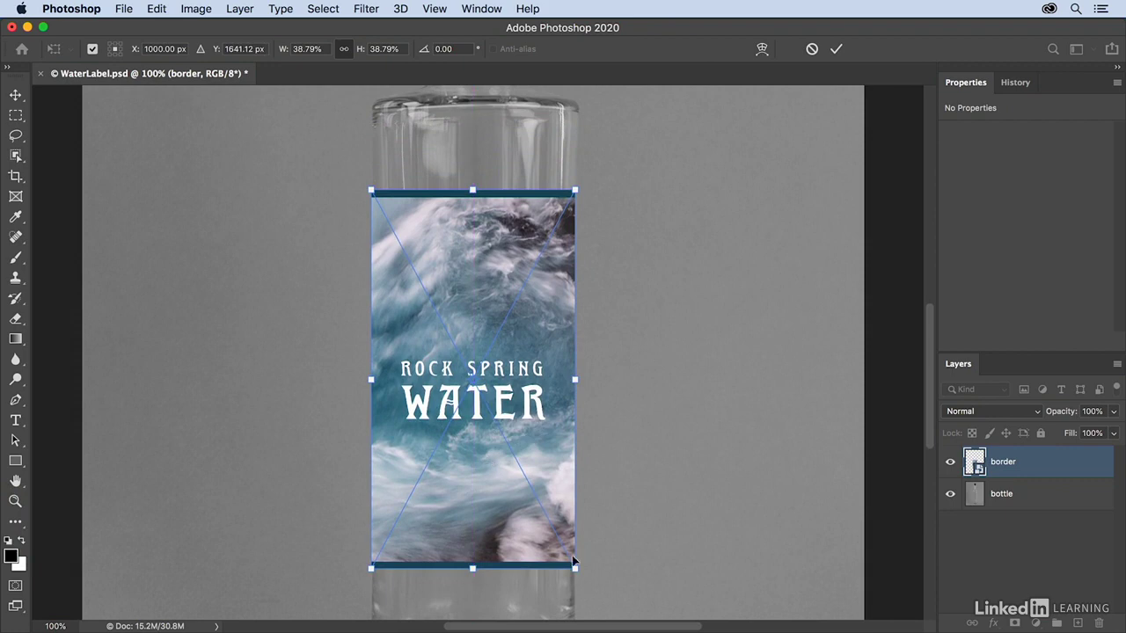
drag(574, 561, 573, 566)
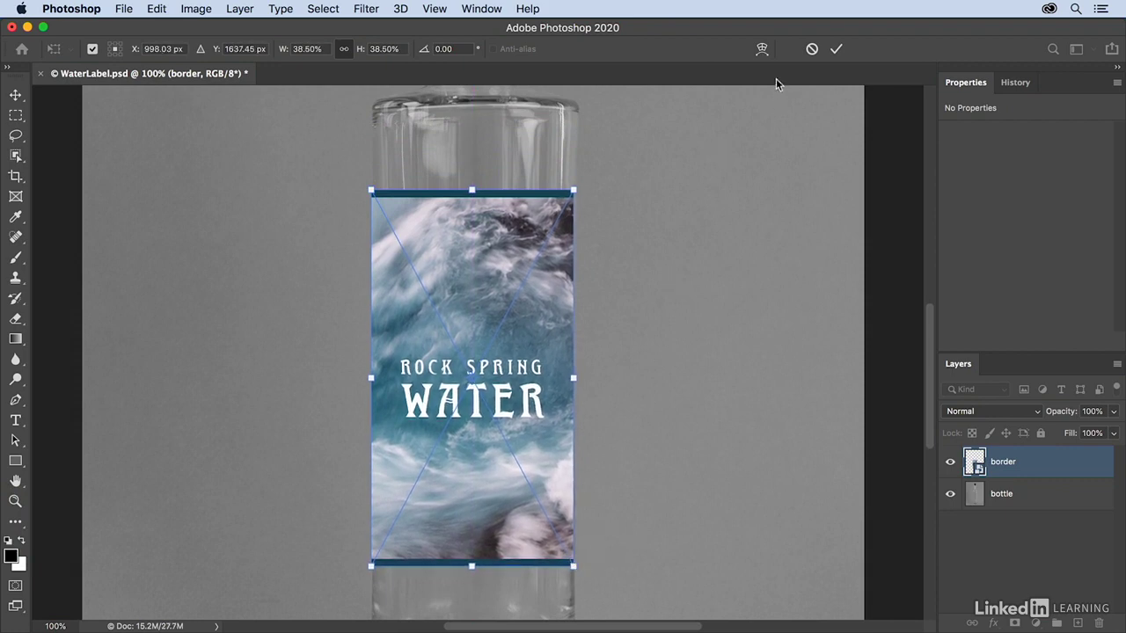
Switch the transform to warp, try the Bulge preset, then return to Custom warp.
click(762, 51)
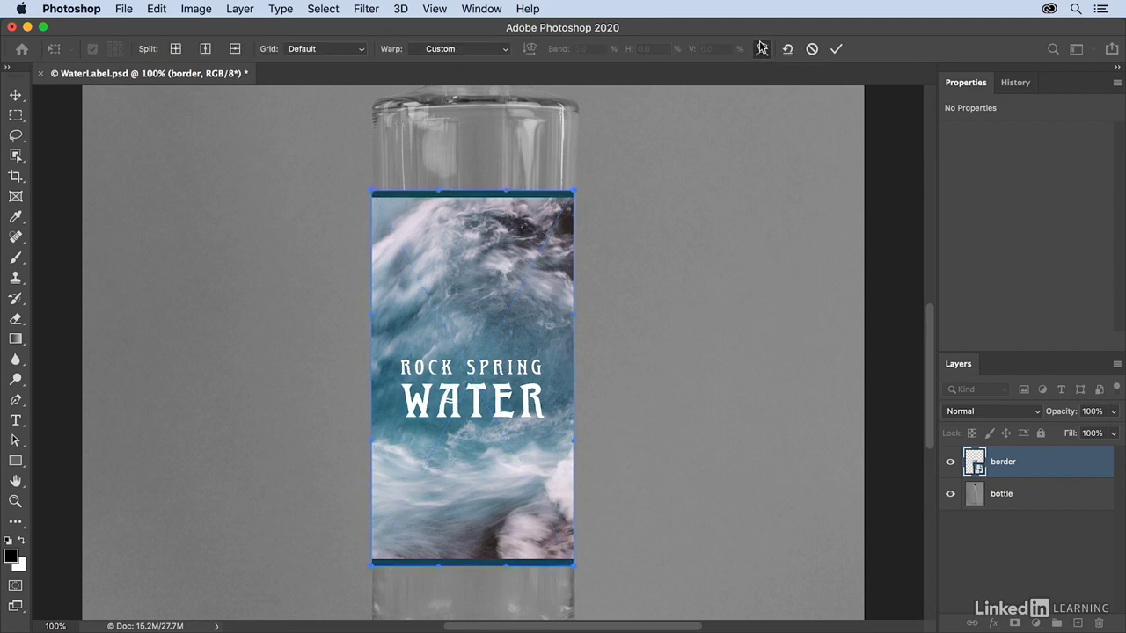
click(478, 49)
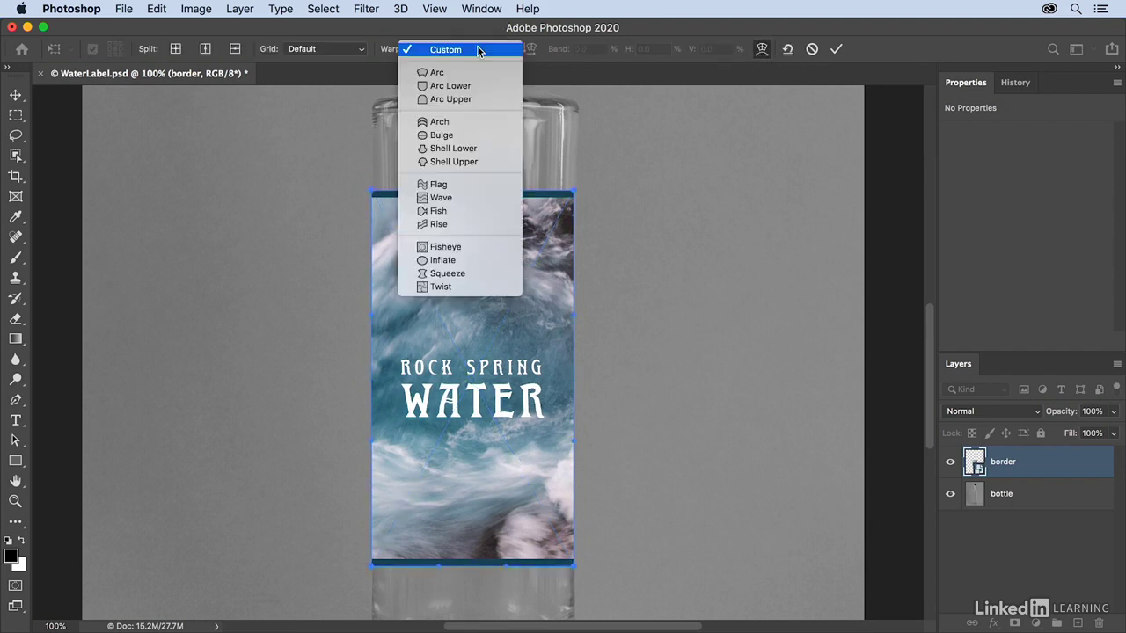
click(474, 136)
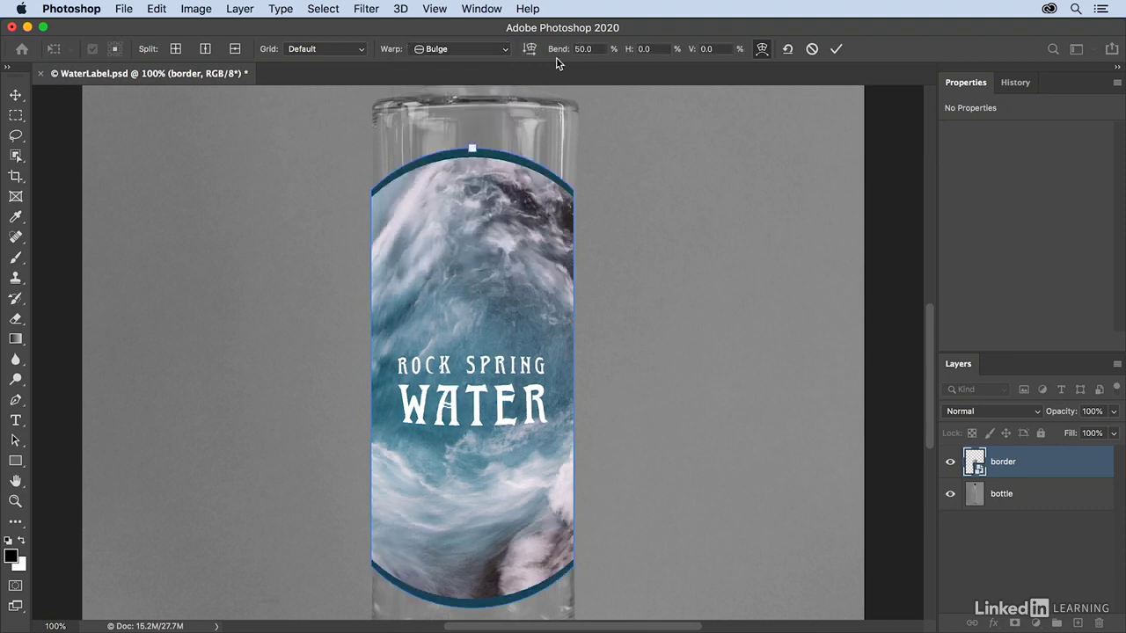
click(477, 49)
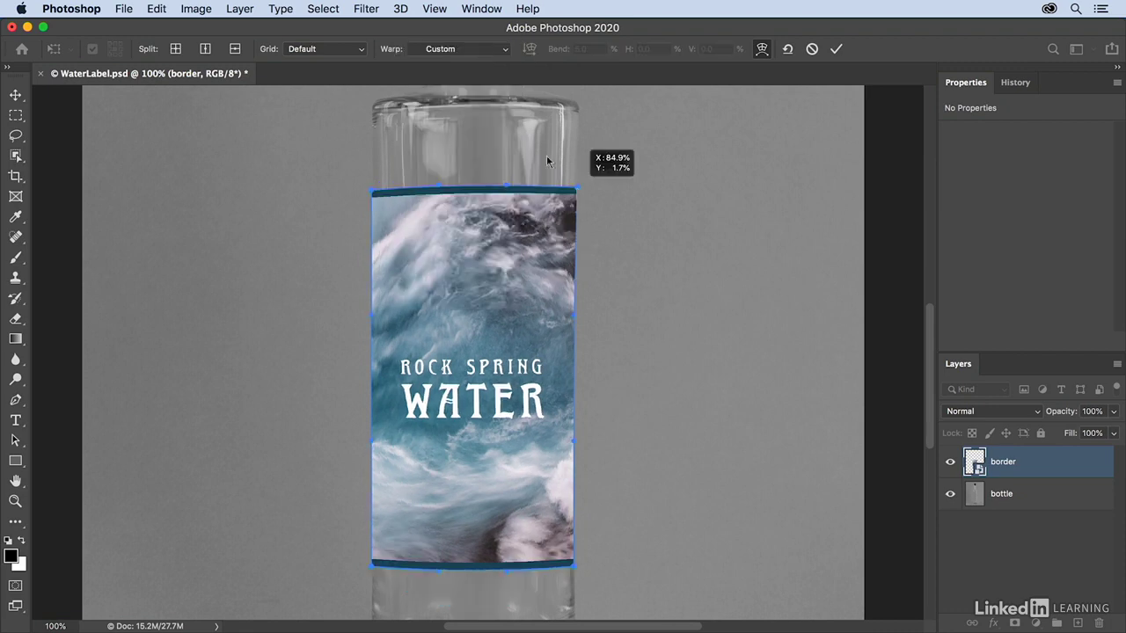
Arc the label's top edge upward and its bottom edge downward.
drag(576, 188, 584, 225)
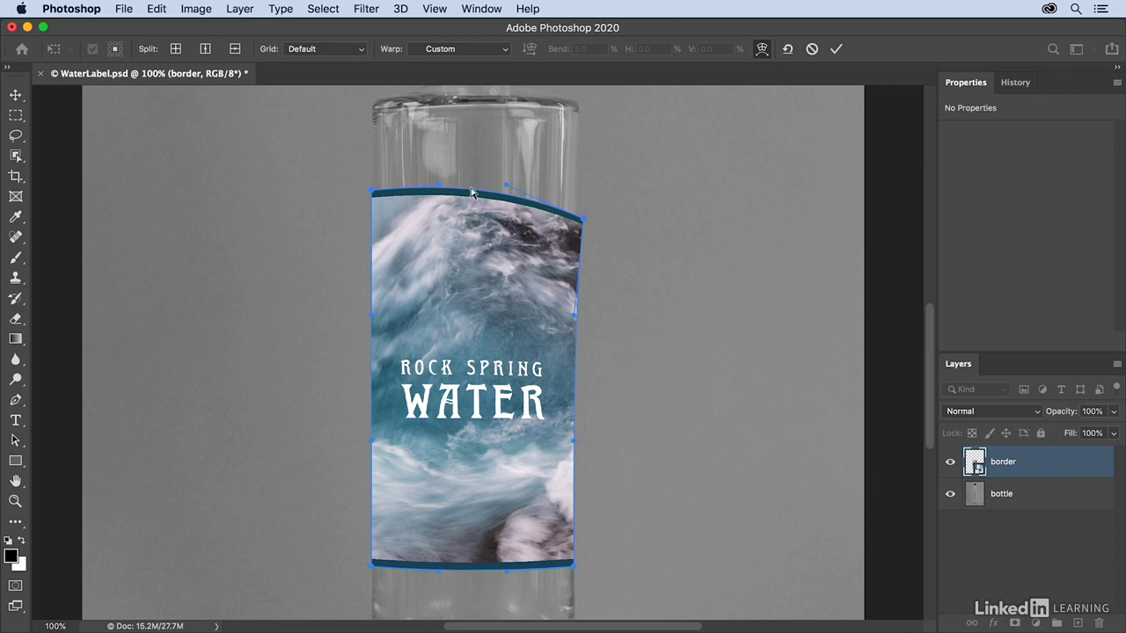
key(ctrl+z)
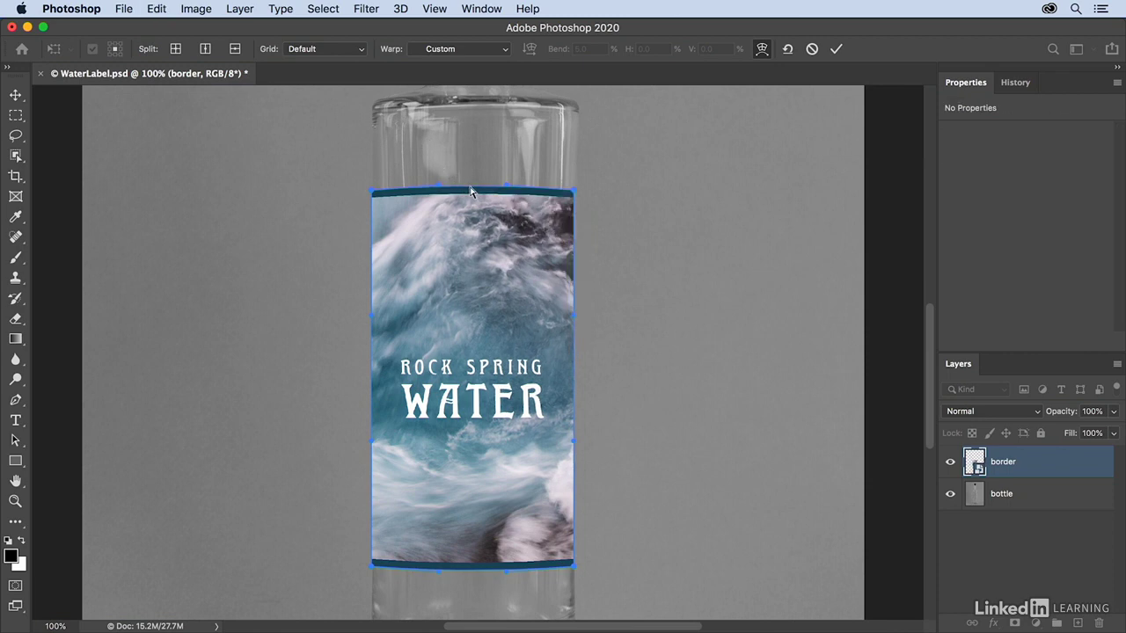
drag(472, 188, 467, 189)
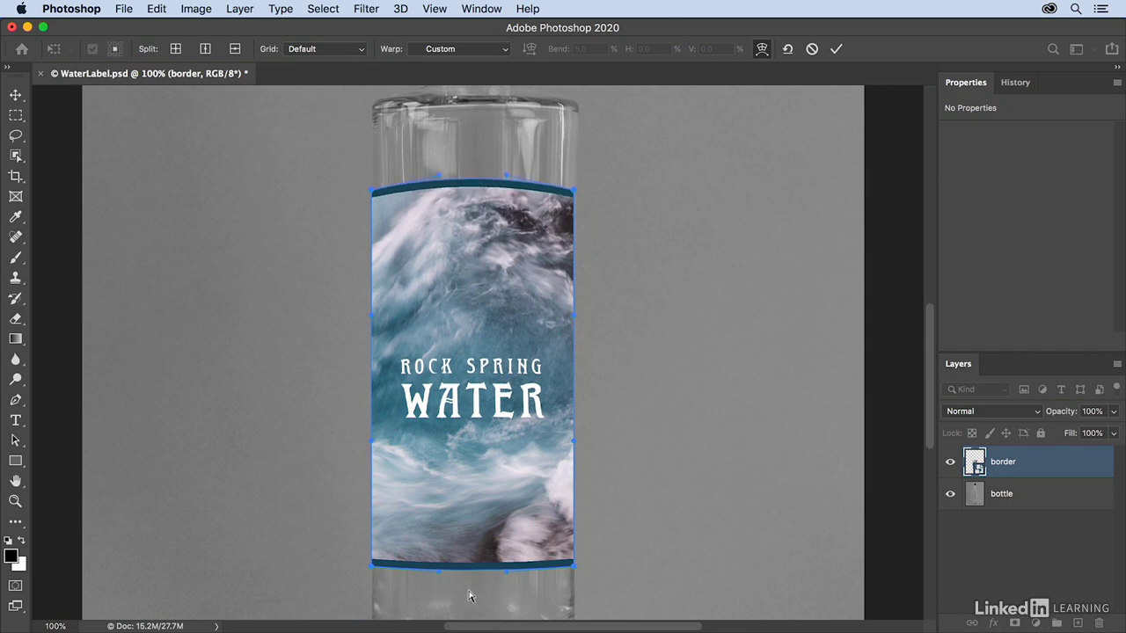
drag(469, 570, 469, 580)
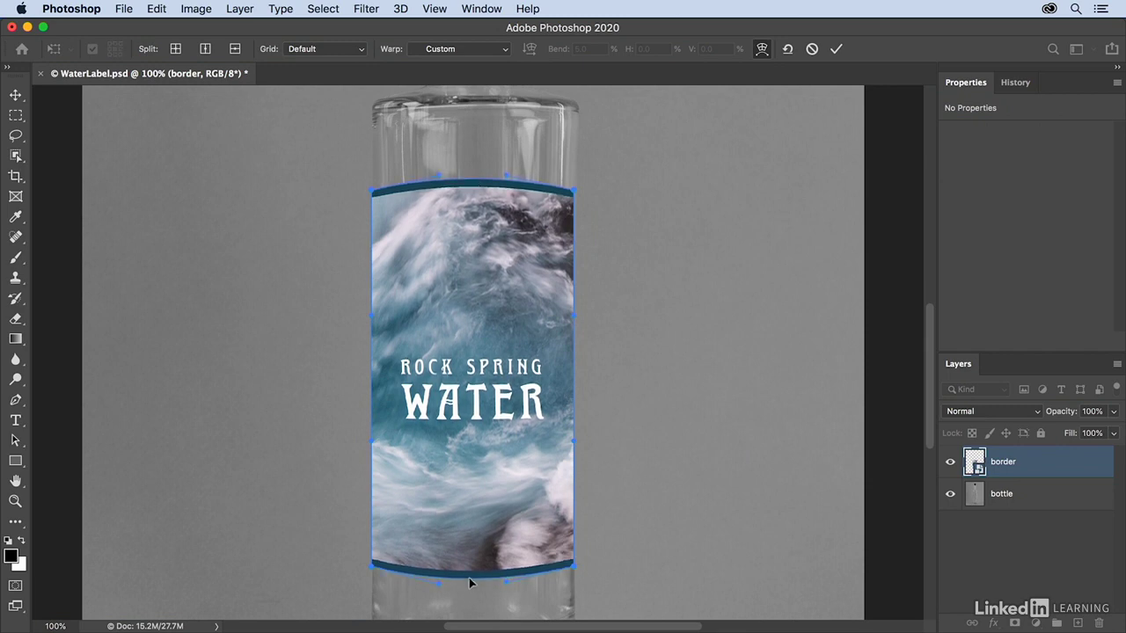
drag(474, 535, 483, 342)
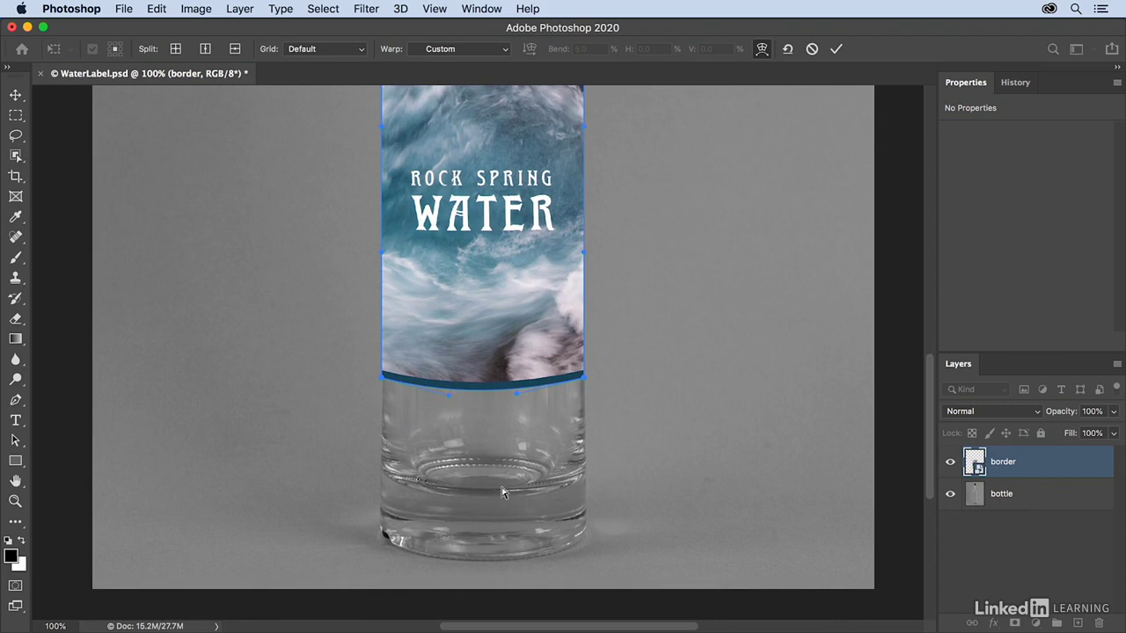
Commit the label warp, fit the bottle on screen, and add an empty Layer 1.
click(835, 51)
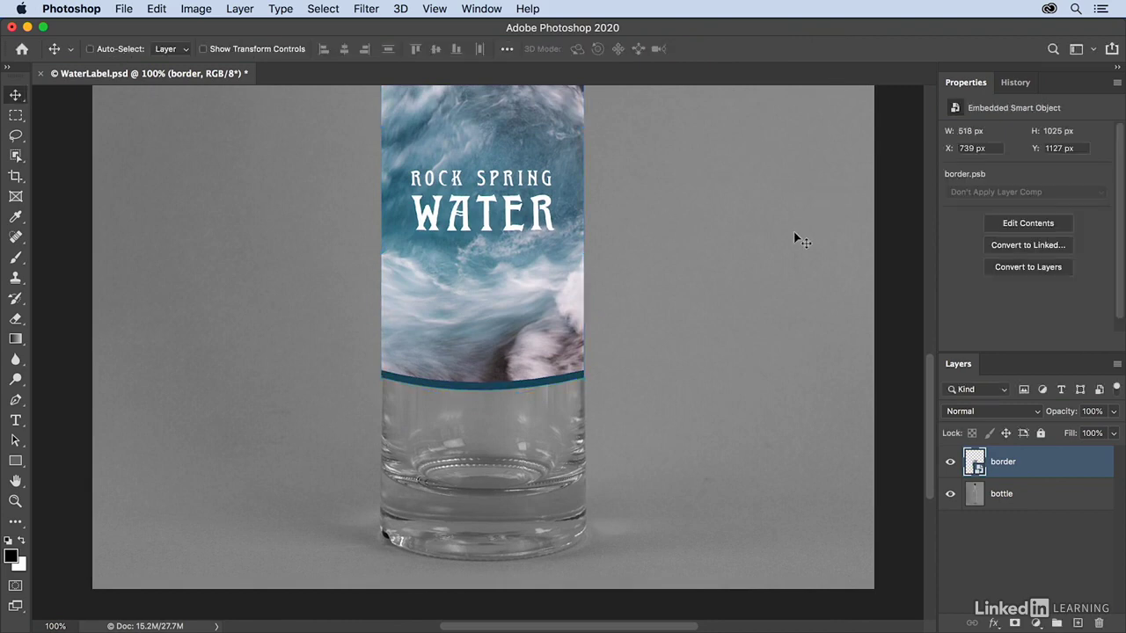
key(ctrl+0)
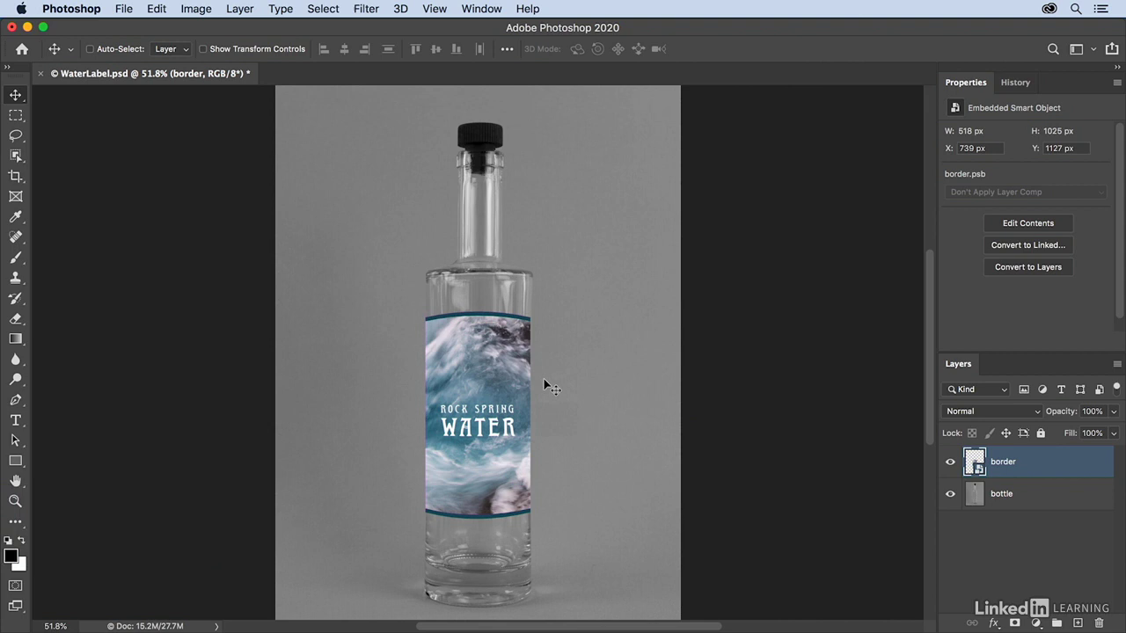
click(1079, 623)
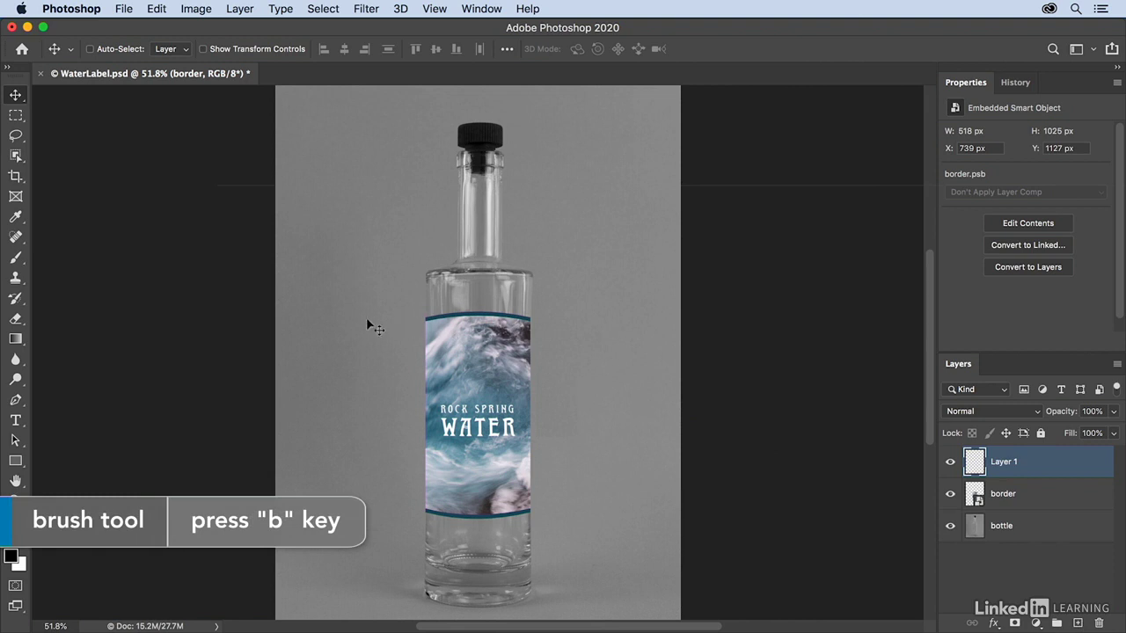
Brush soft black shadow strokes down the label's left and right edges on Layer 1.
key(b)
mouse_move(366, 318)
mouse_down()
mouse_move(386, 318)
mouse_move(370, 331)
mouse_move(420, 323)
mouse_move(445, 522)
mouse_up()
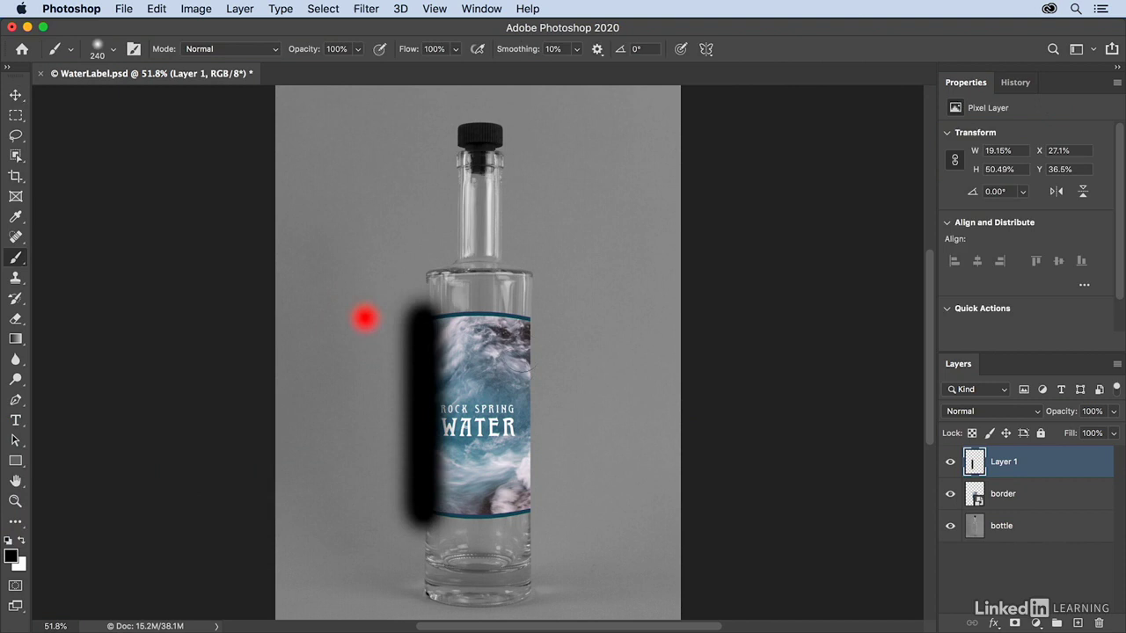
drag(534, 308, 539, 515)
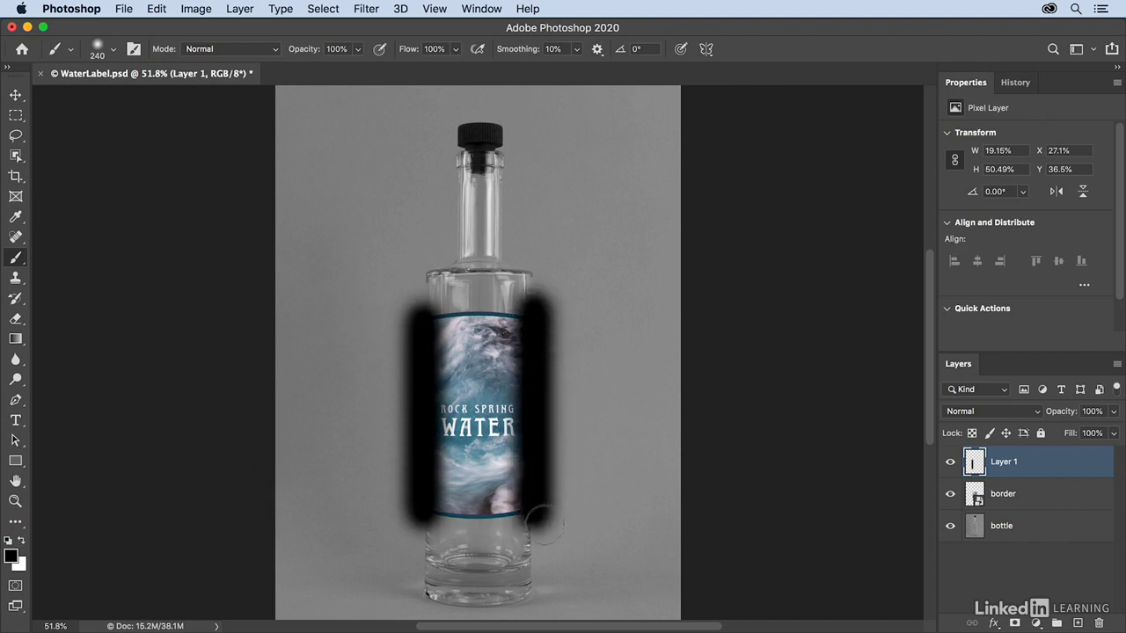
Lower Layer 1's opacity to 22%.
click(1113, 411)
drag(1112, 431, 1059, 433)
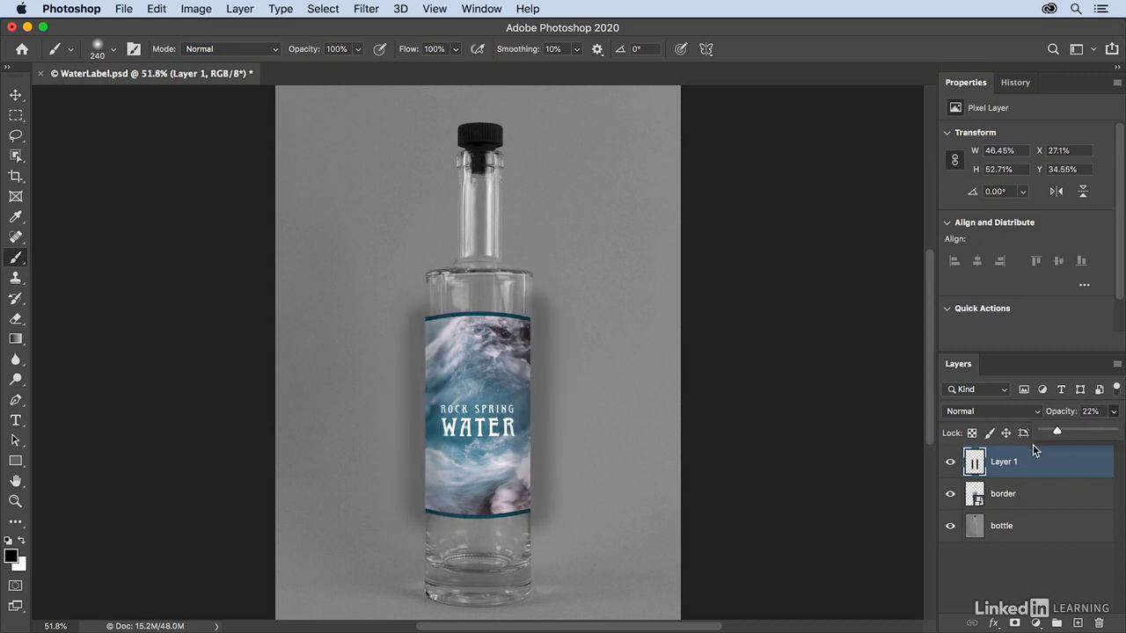
click(1035, 453)
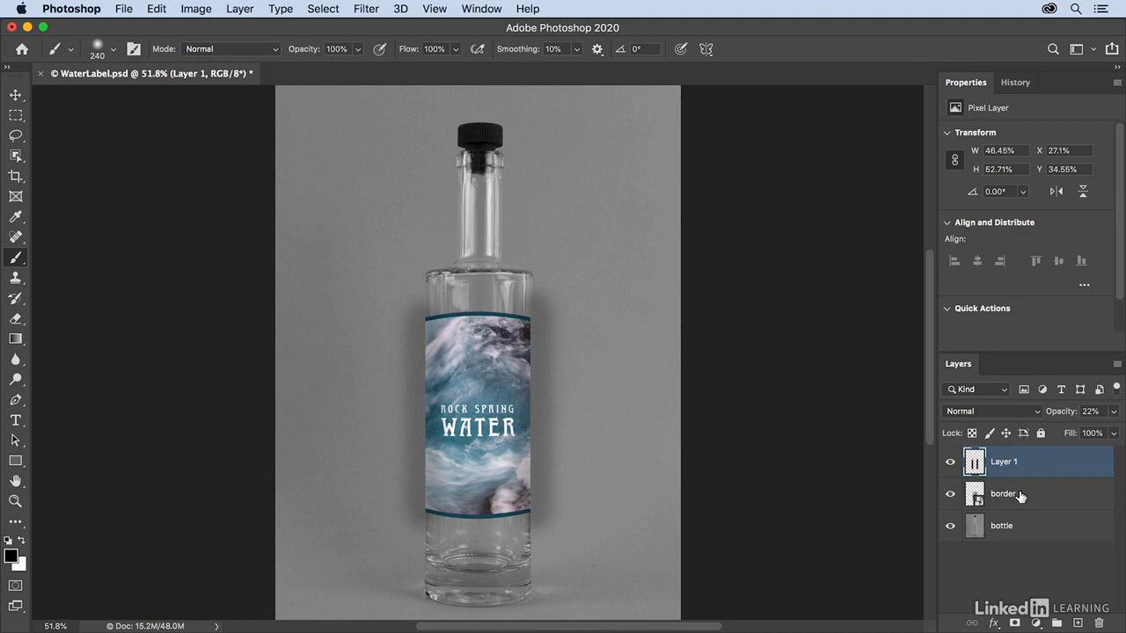
Clip Layer 1 to the label smart object and raise its opacity to about 27%.
click(238, 9)
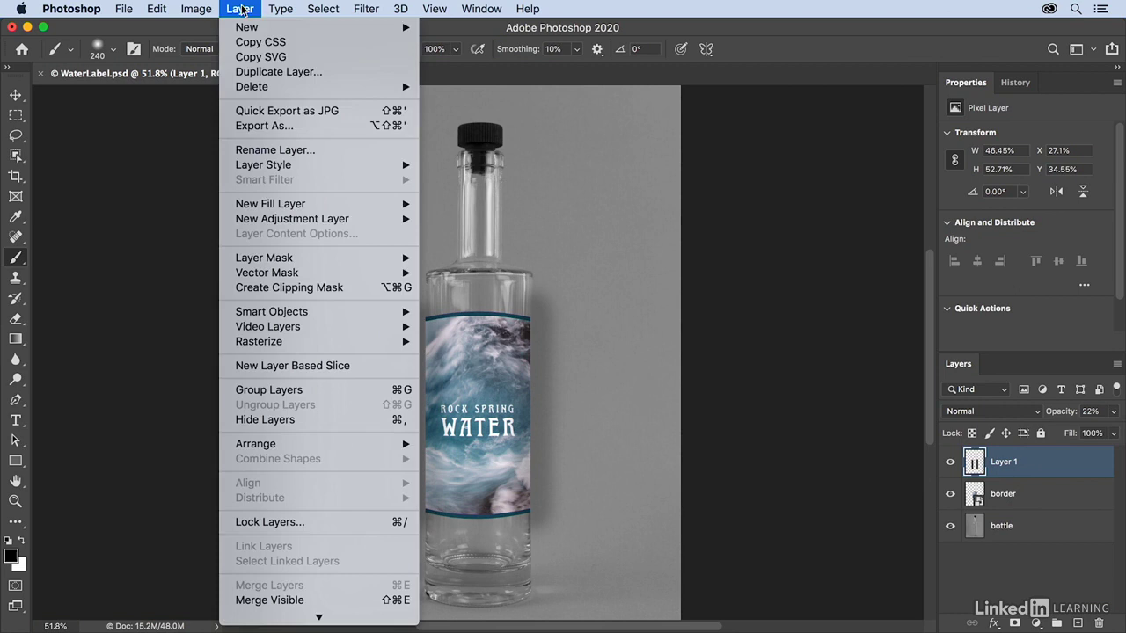
click(354, 290)
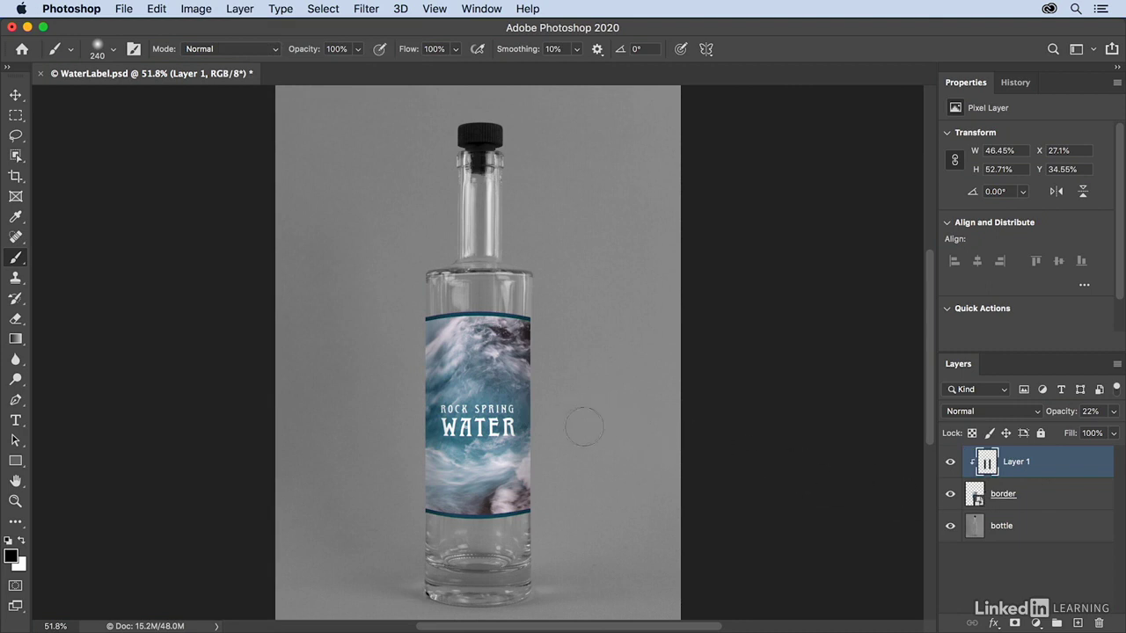
click(1112, 411)
drag(1065, 435, 1062, 436)
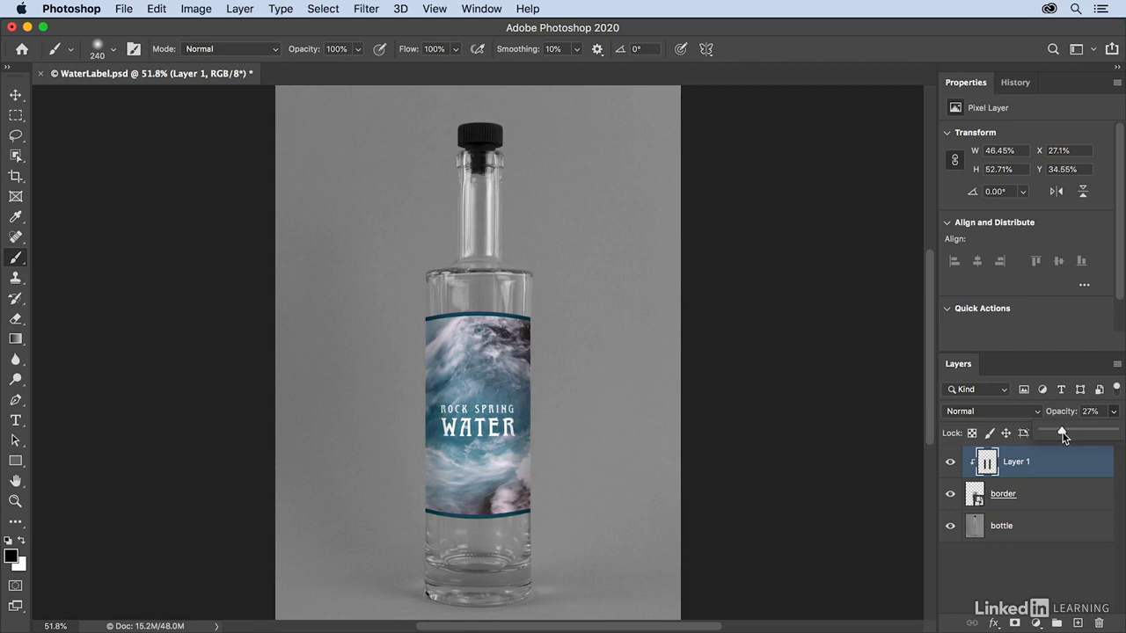